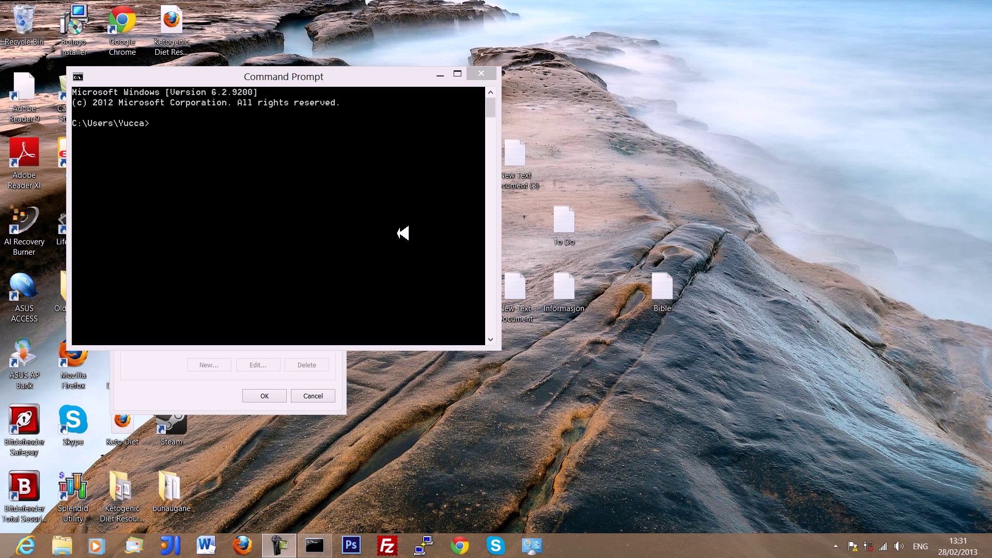
# - Close and reopen the Command Prompt, moving its window aside so the New User Variable dialog is partly uncovered
pyautogui.click(481, 73)
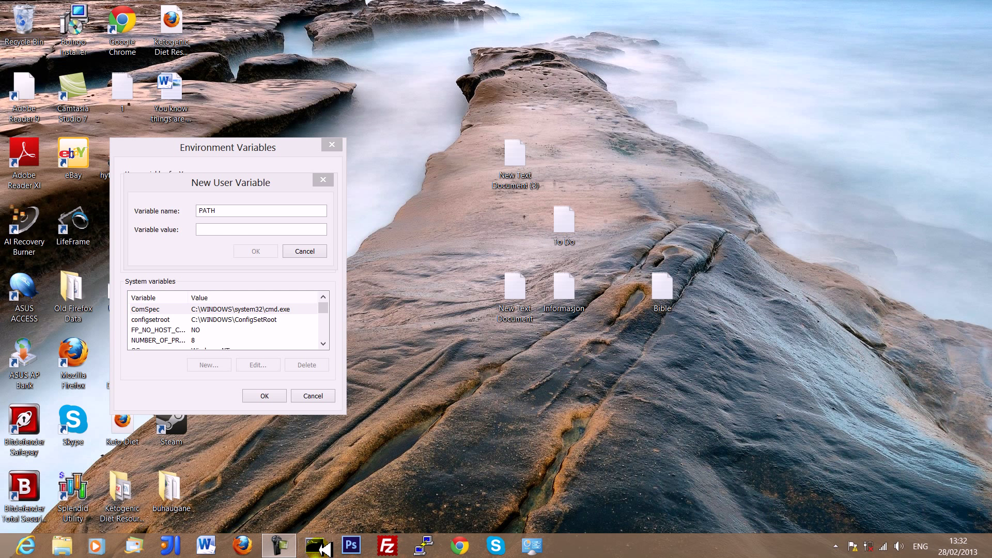
pyautogui.click(318, 547)
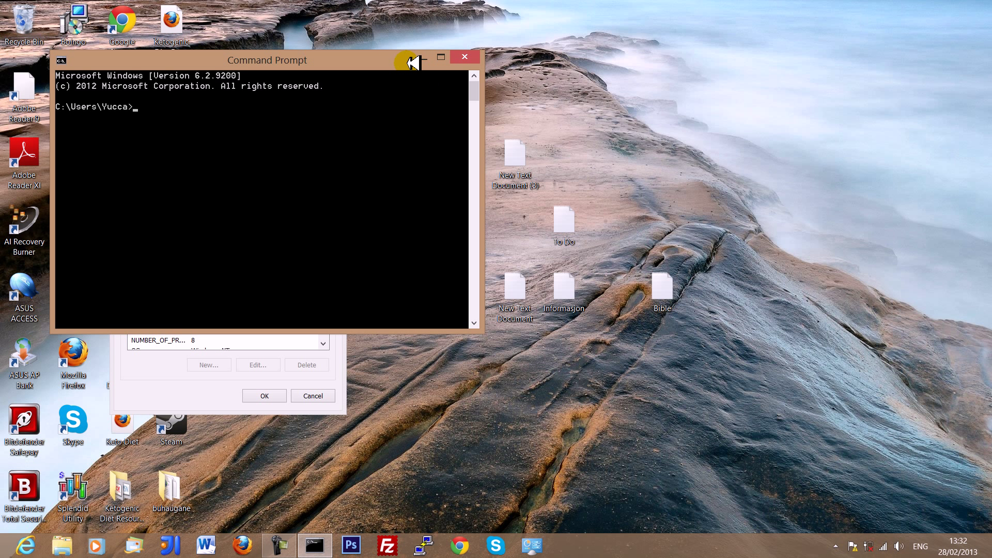
pyautogui.moveTo(400, 60); pyautogui.dragTo(589, 64)
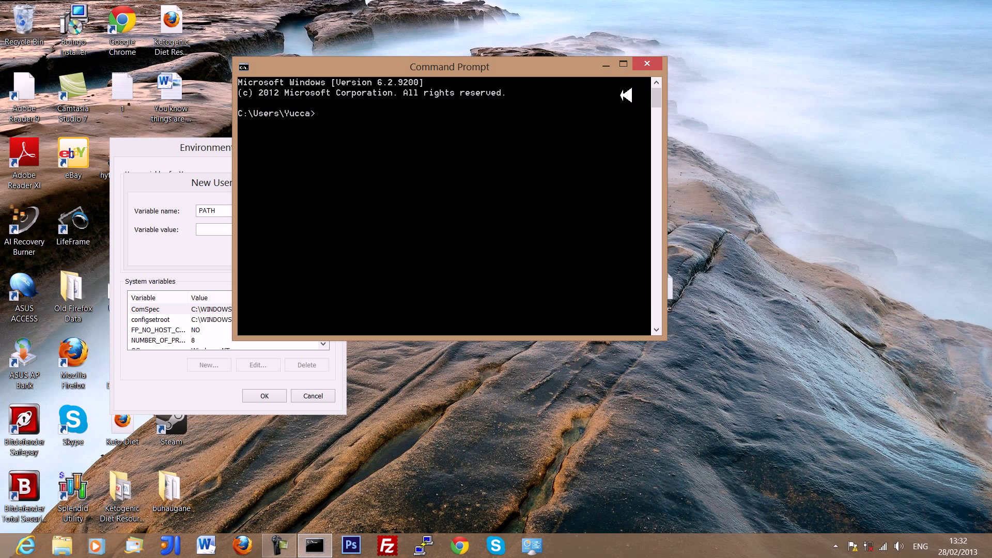
pyautogui.click(606, 63)
pyautogui.click(584, 65)
pyautogui.click(610, 66)
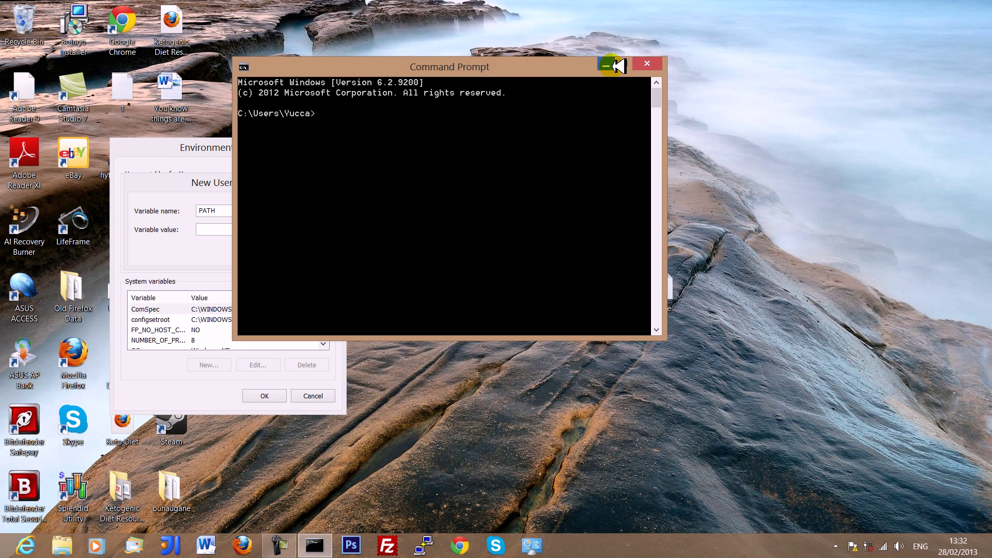
pyautogui.click(890, 247)
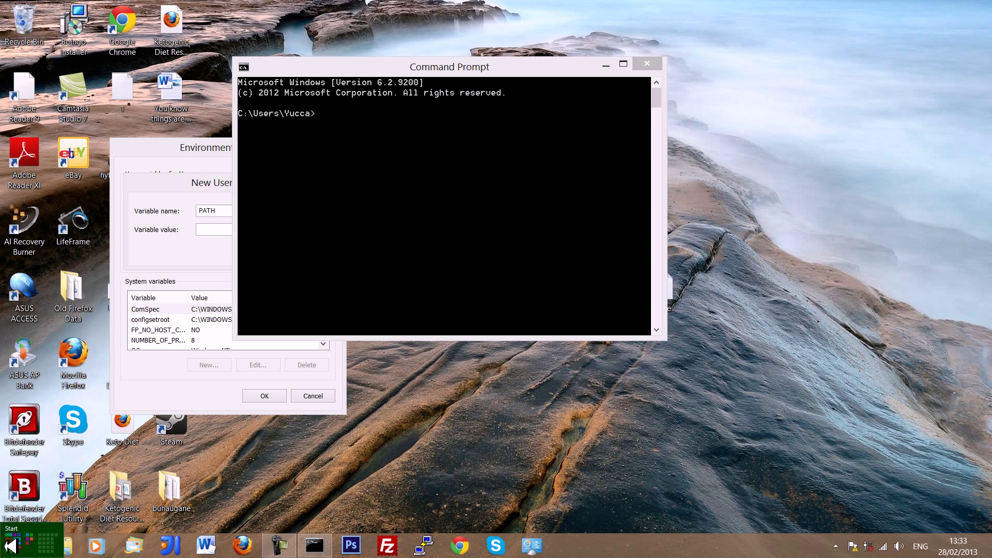
# - Look through the Start screen tiles for the Command Prompt
pyautogui.click(13, 543)
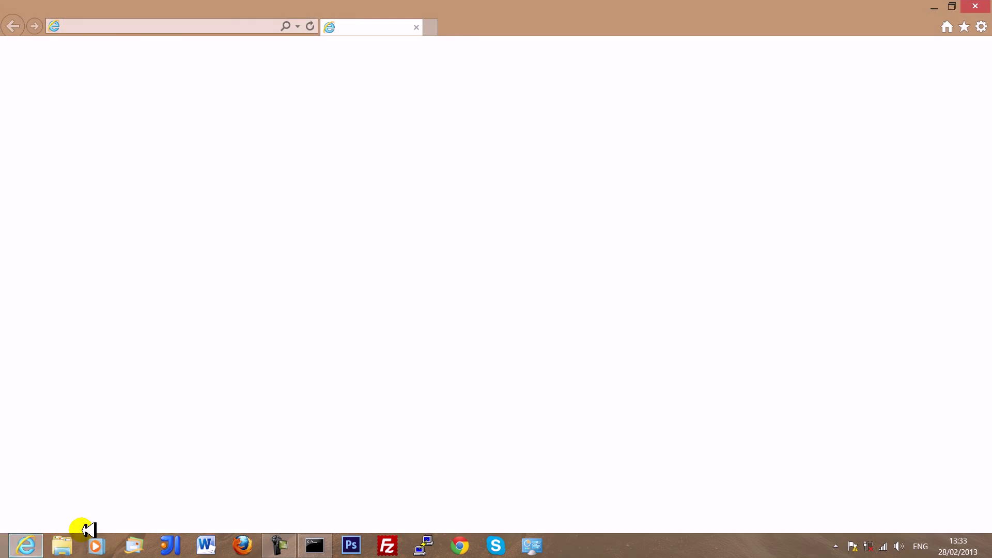
pyautogui.press('super')
pyautogui.scroll(-2, 981, 461)
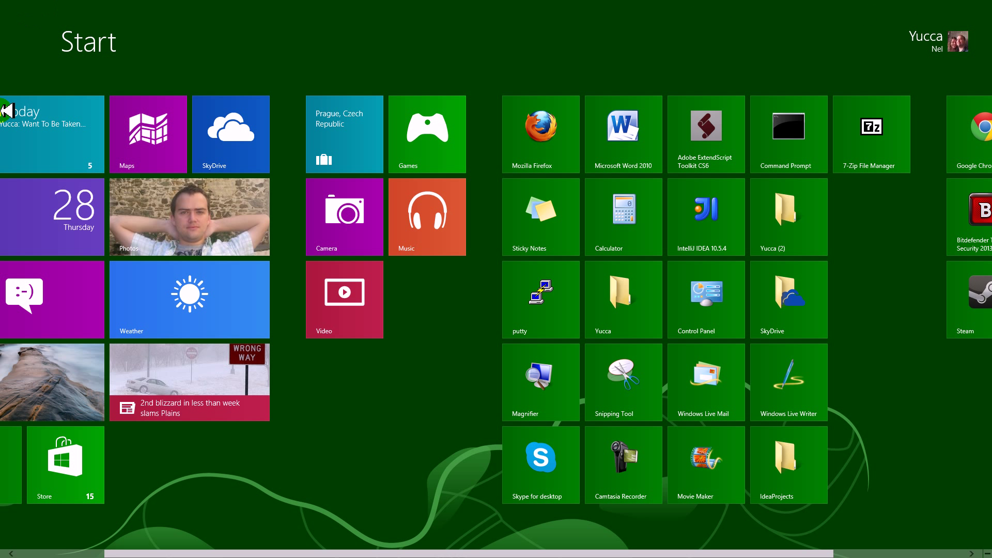
pyautogui.moveTo(1, 519)
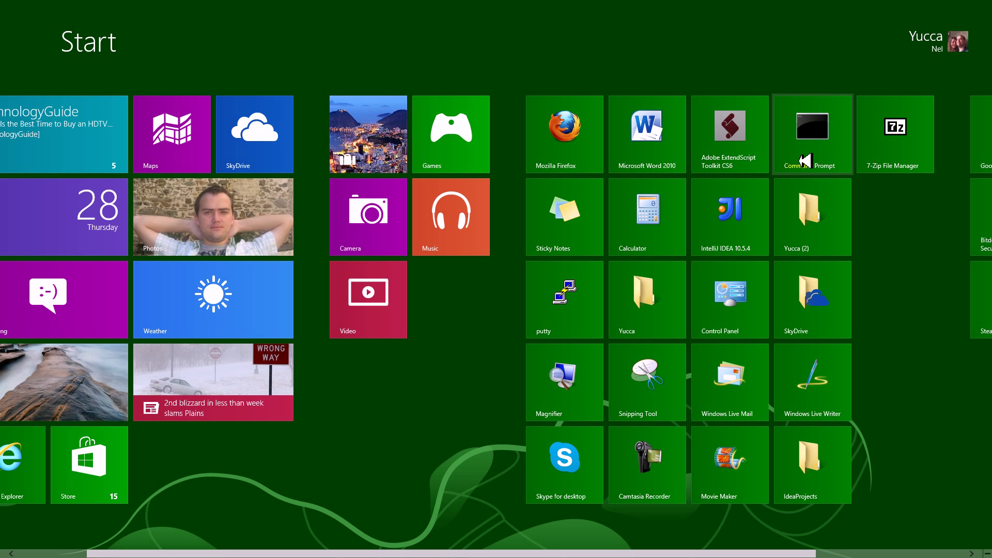
pyautogui.click(51, 209)
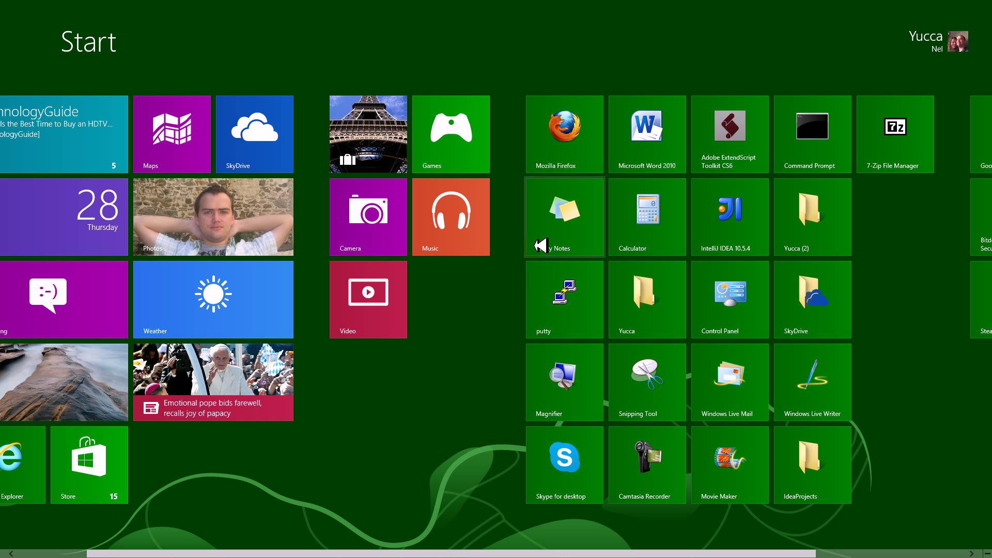
pyautogui.click(406, 108)
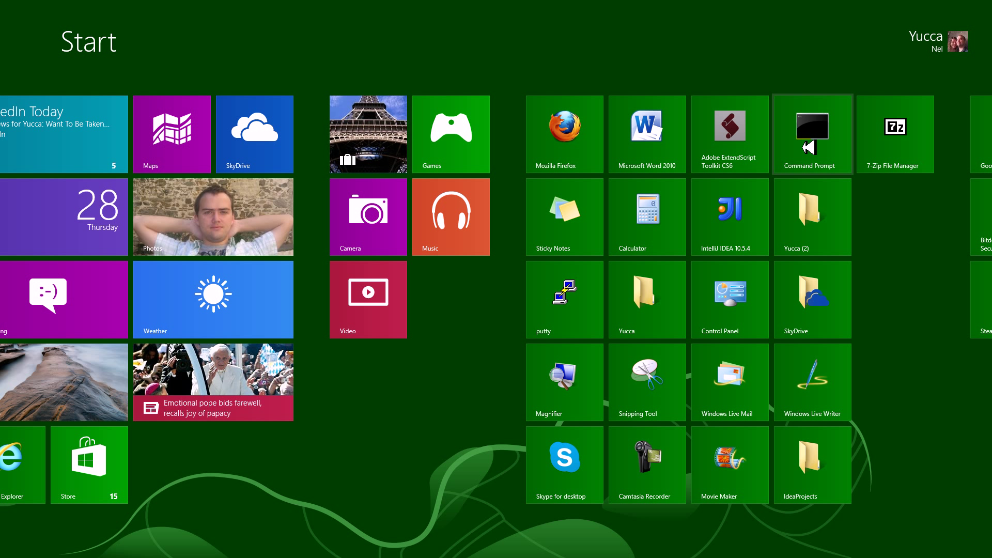
# - Launch a command prompt with the Run command cmd.exe and close its window again
pyautogui.press('super+r')
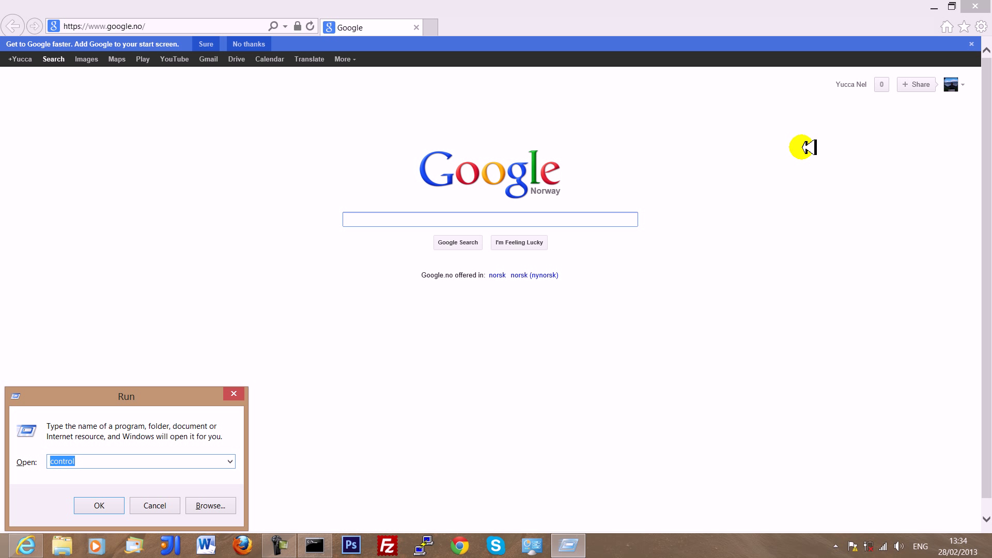
pyautogui.write('cmd')
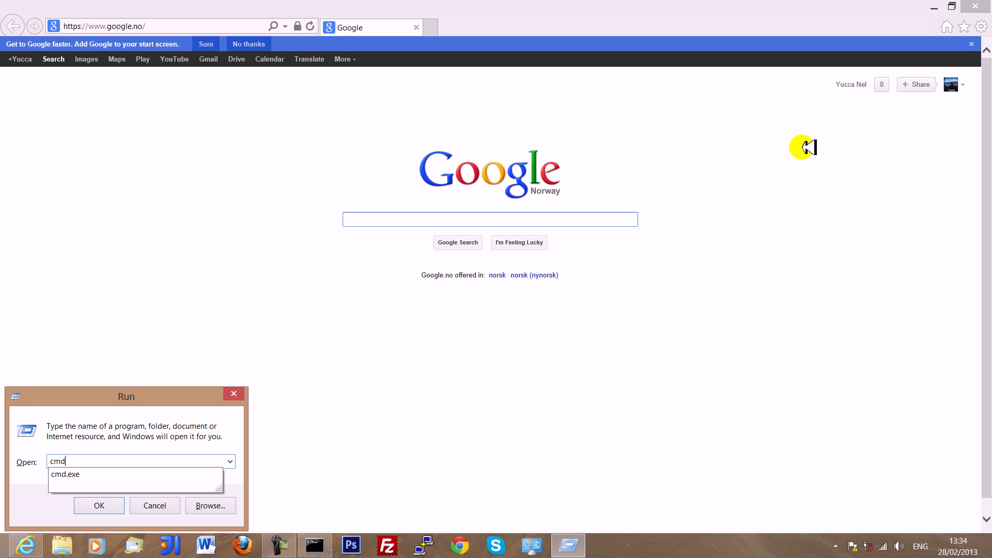
pyautogui.write('.exe')
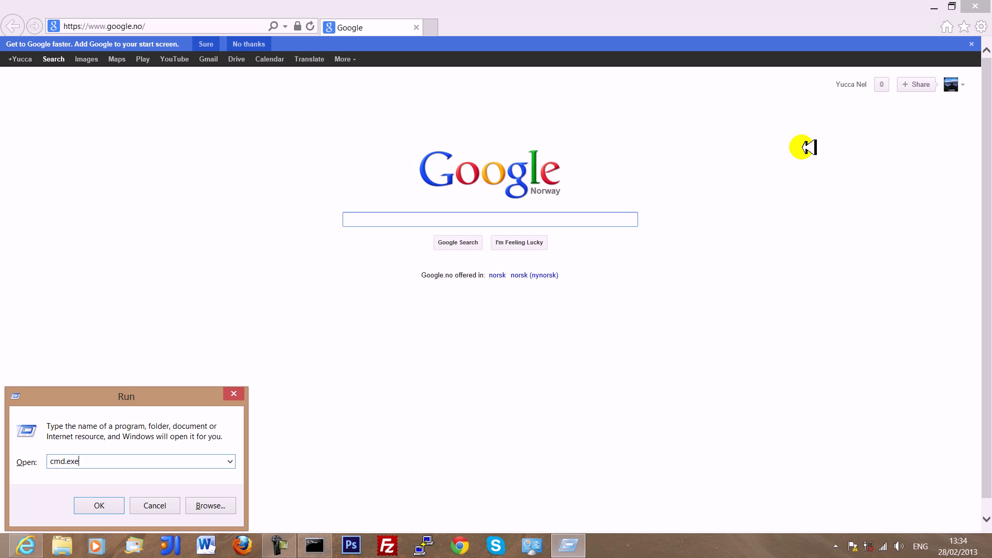
pyautogui.press('Return')
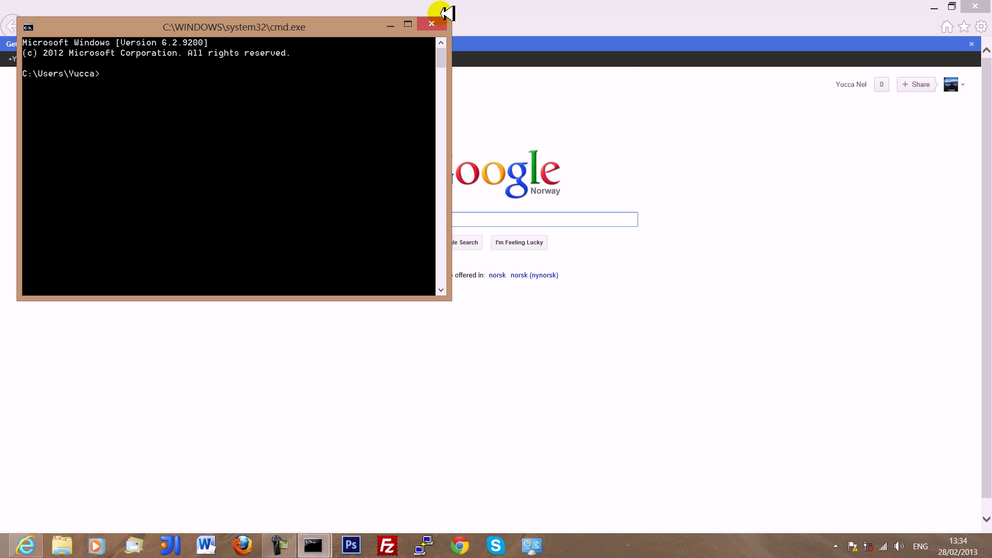
pyautogui.click(432, 23)
pyautogui.click(440, 20)
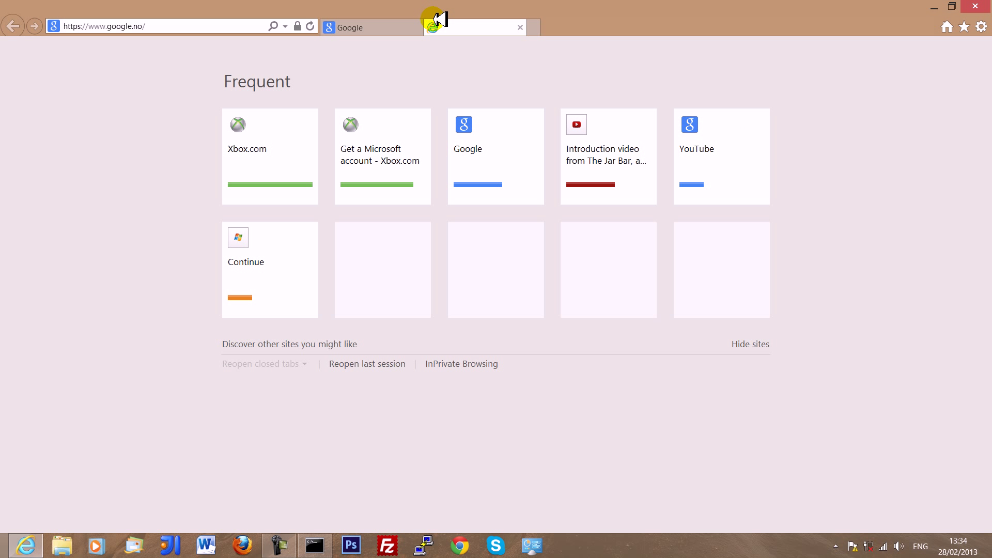
# - Open the Control Panel with the Run command control and close it again
pyautogui.press('super+f')
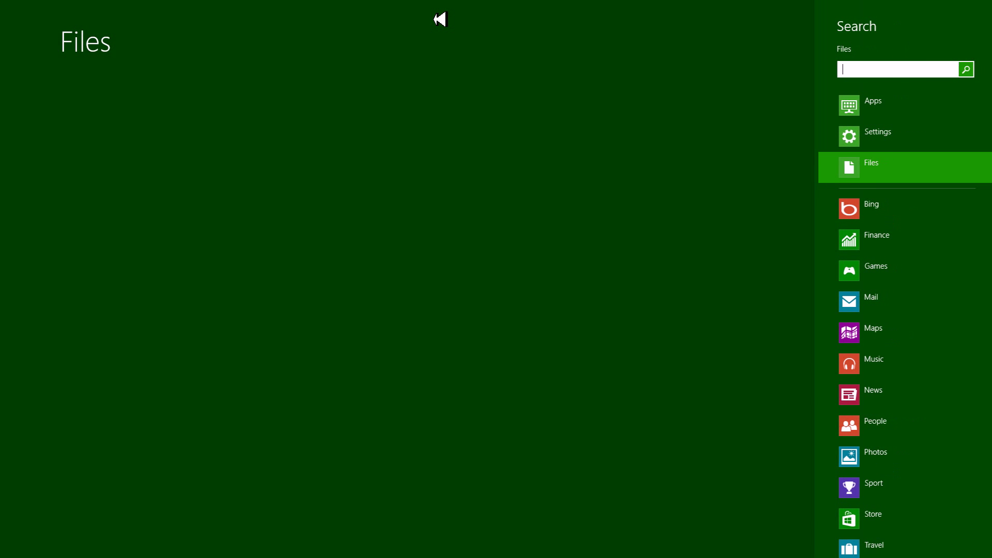
pyautogui.press('super+r')
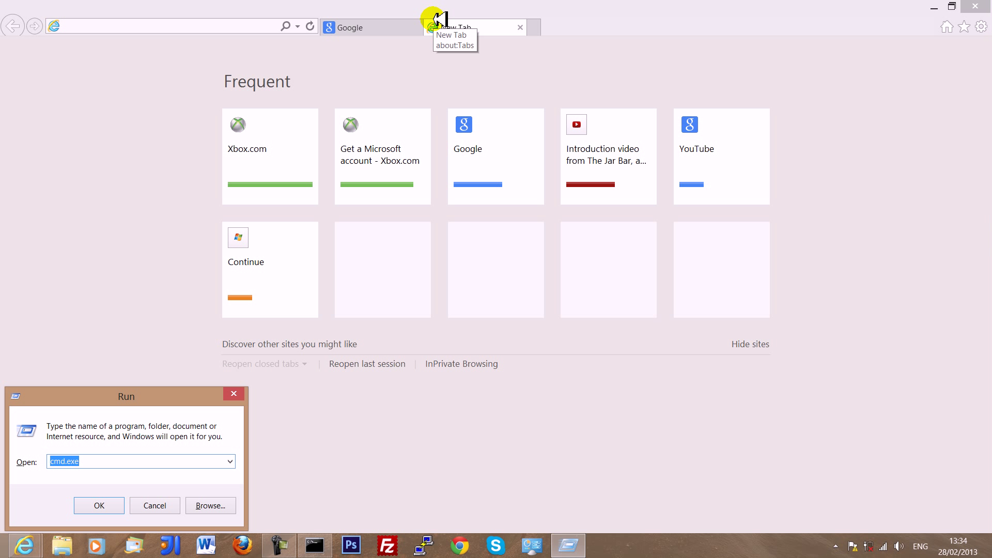
pyautogui.write('contro')
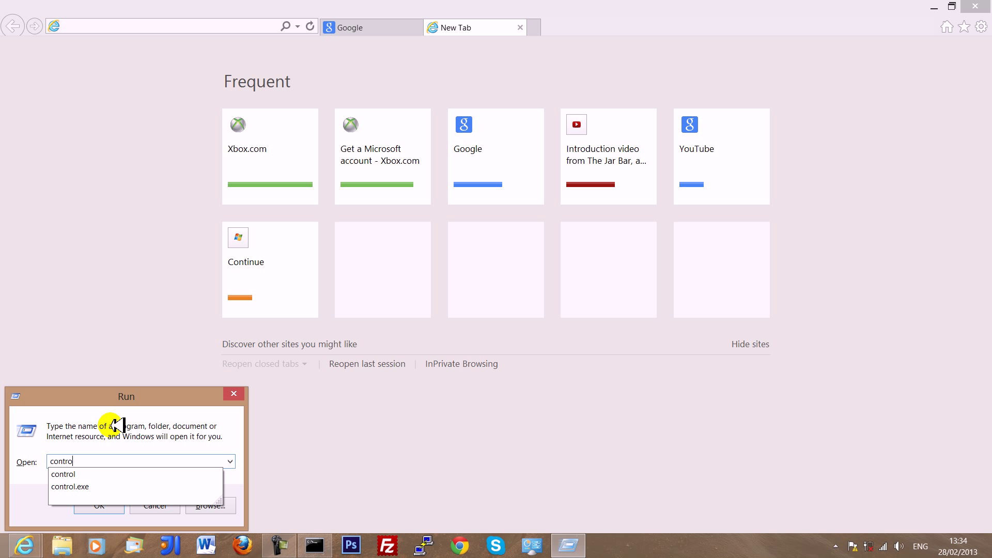
pyautogui.write('l')
pyautogui.press('Return')
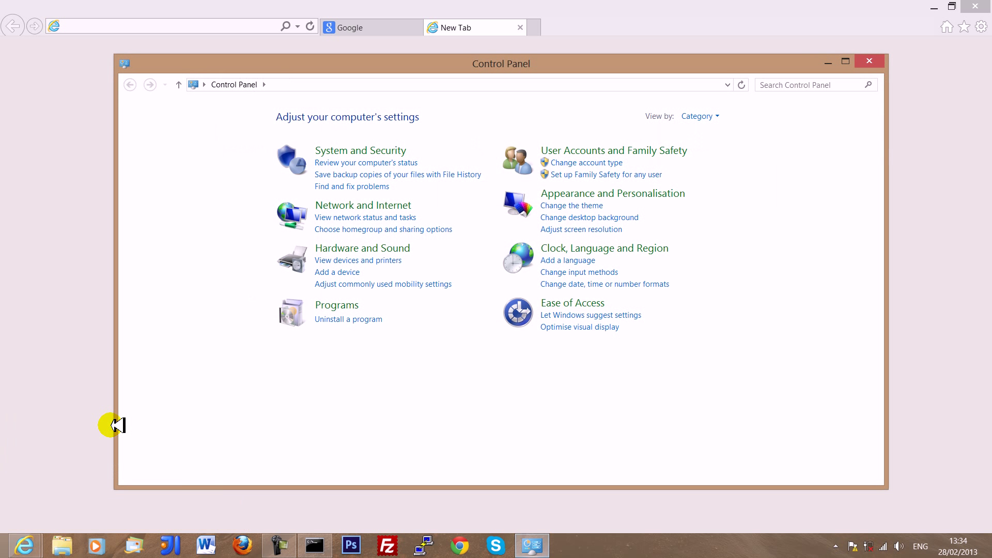
pyautogui.click(885, 58)
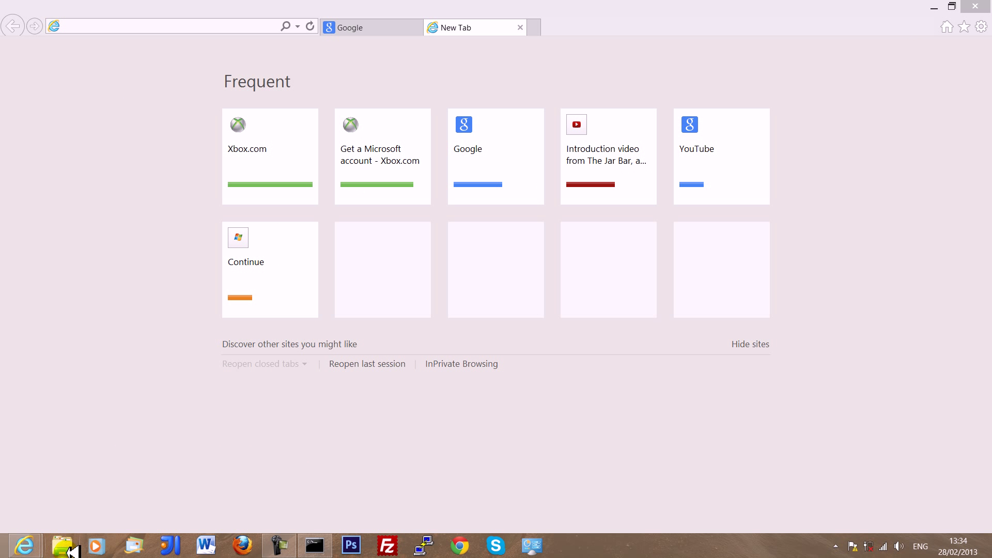
# - Replace the old Command Prompt window with a fresh one and run java -version in it
pyautogui.rightClick(330, 544)
pyautogui.click(323, 522)
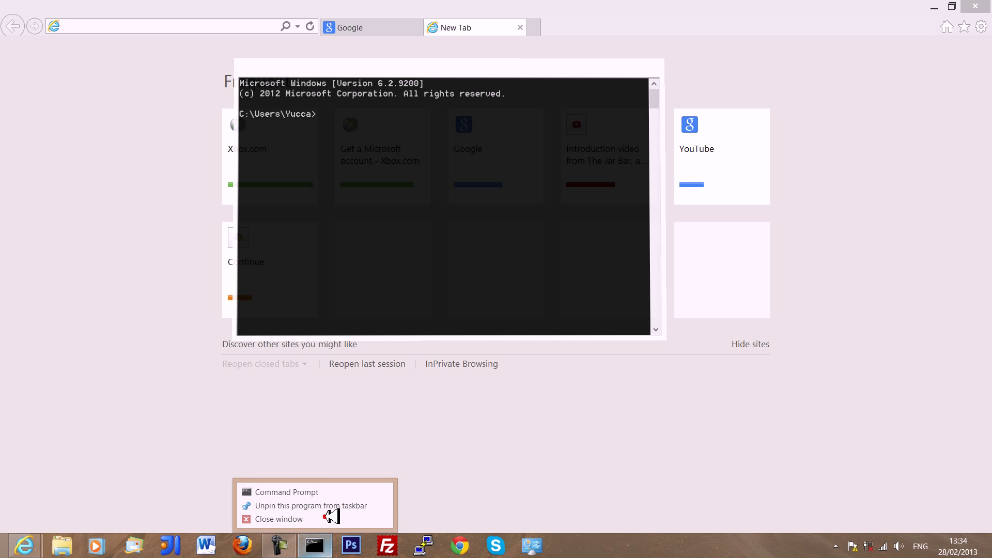
pyautogui.click(316, 545)
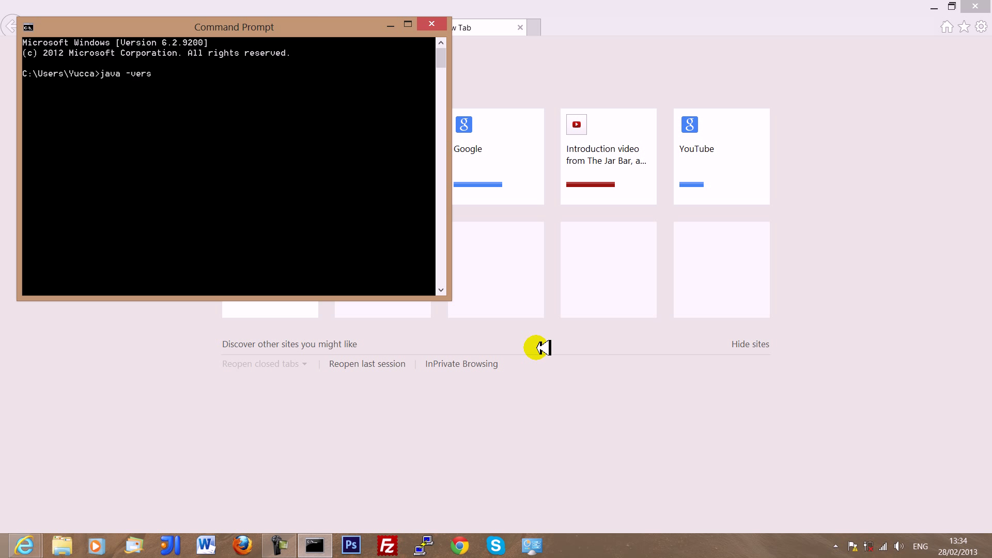
pyautogui.write('java -version')
pyautogui.press('Return')
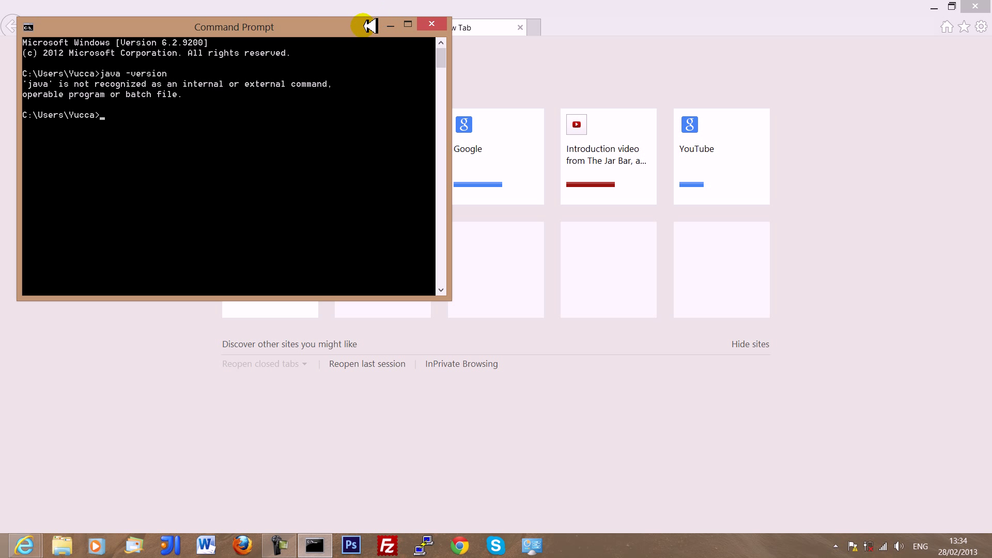
# - Switch to Firefox and search Google for "java jdk"
pyautogui.click(245, 543)
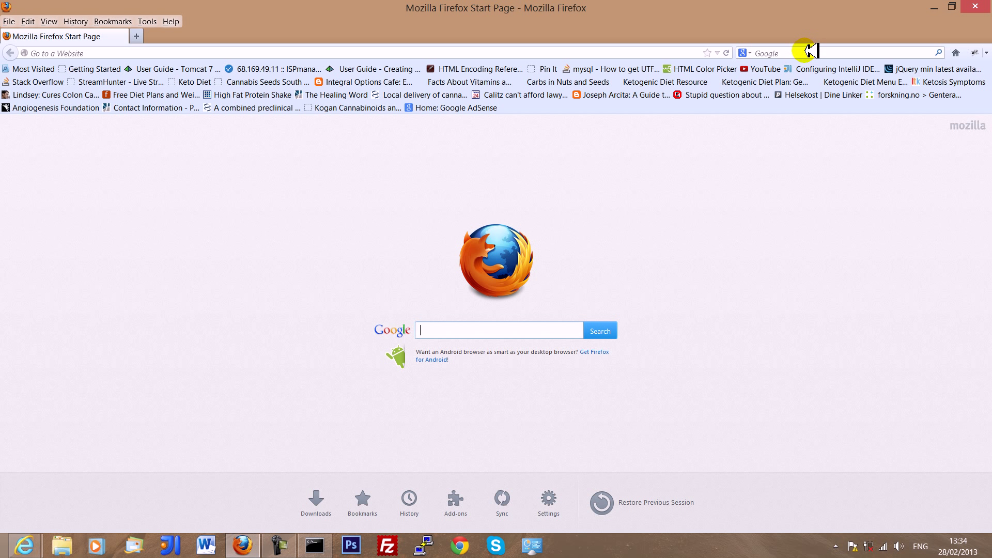
pyautogui.click(806, 51)
pyautogui.write('jav')
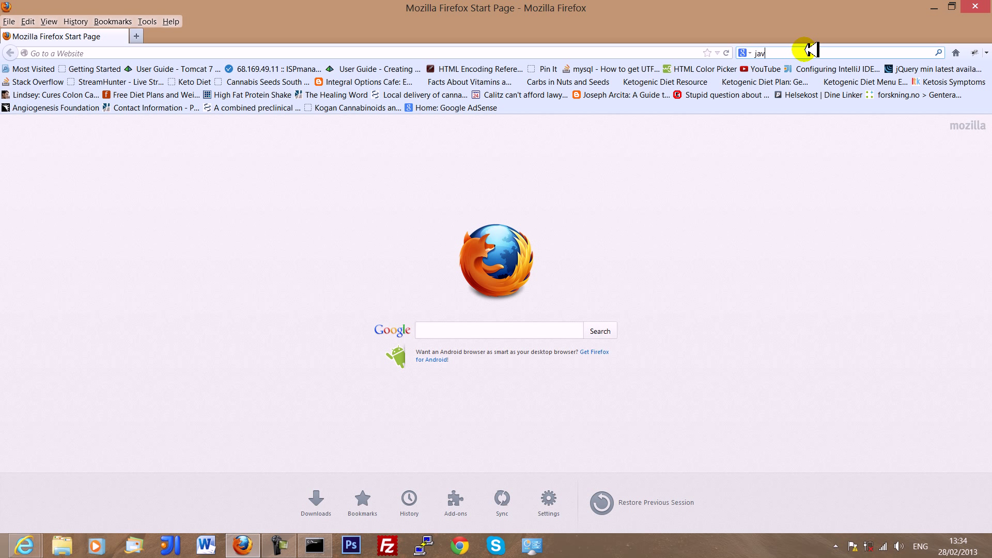
pyautogui.write('a')
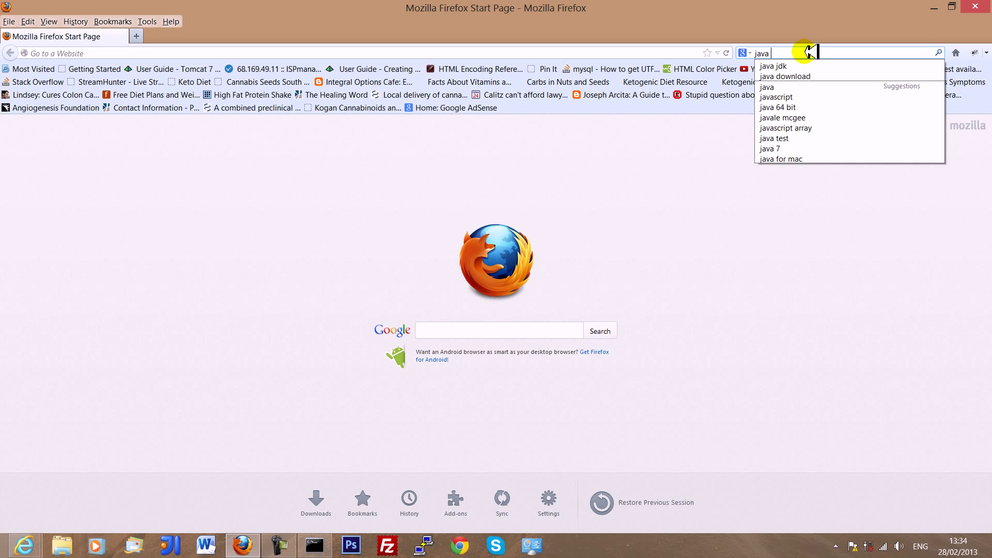
pyautogui.write(' jsk')
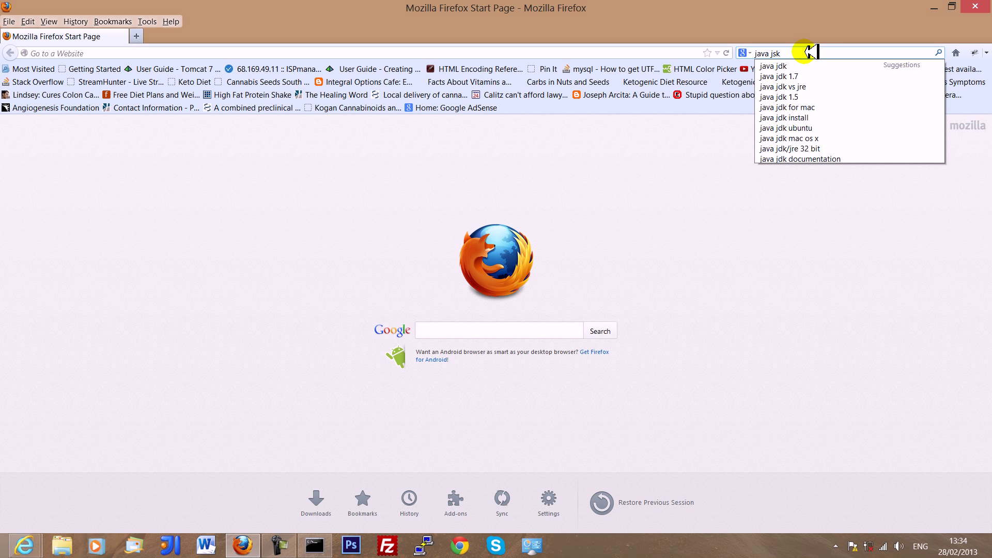
pyautogui.press('BackSpace')
pyautogui.press('BackSpace')
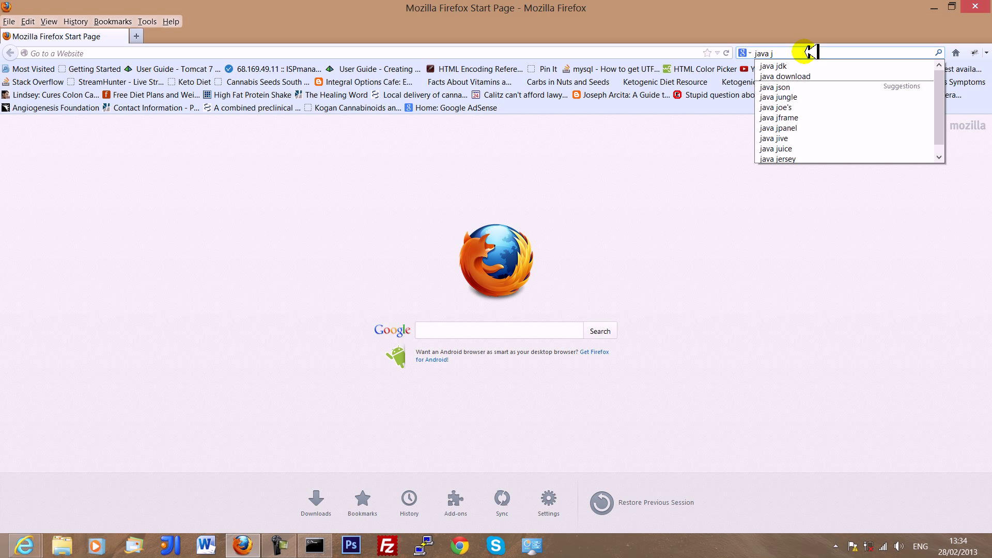
pyautogui.press('Down')
pyautogui.press('Return')
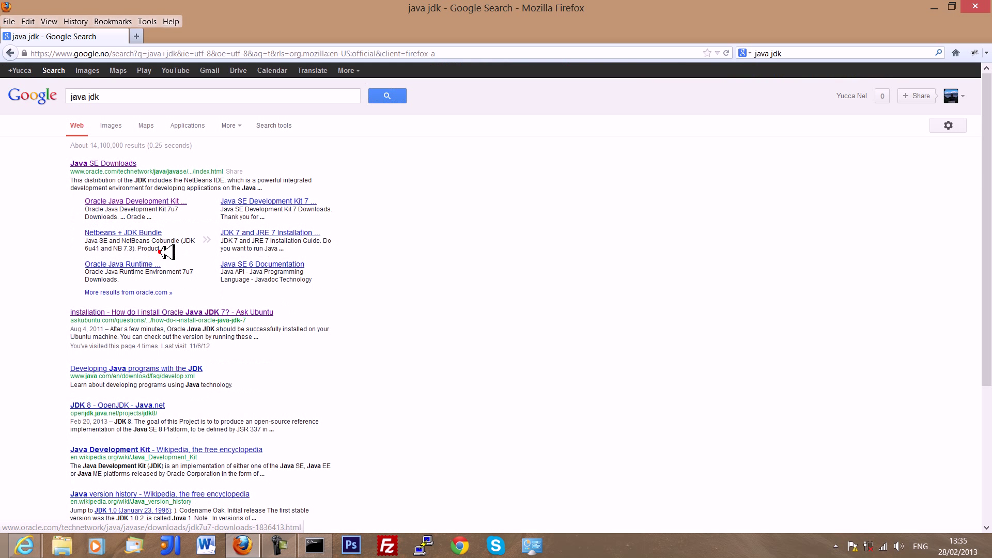
# - From the Oracle Java Development Kit result, go through Java SE Downloads to the Java Platform (JDK) 7u15 download page
pyautogui.click(172, 198)
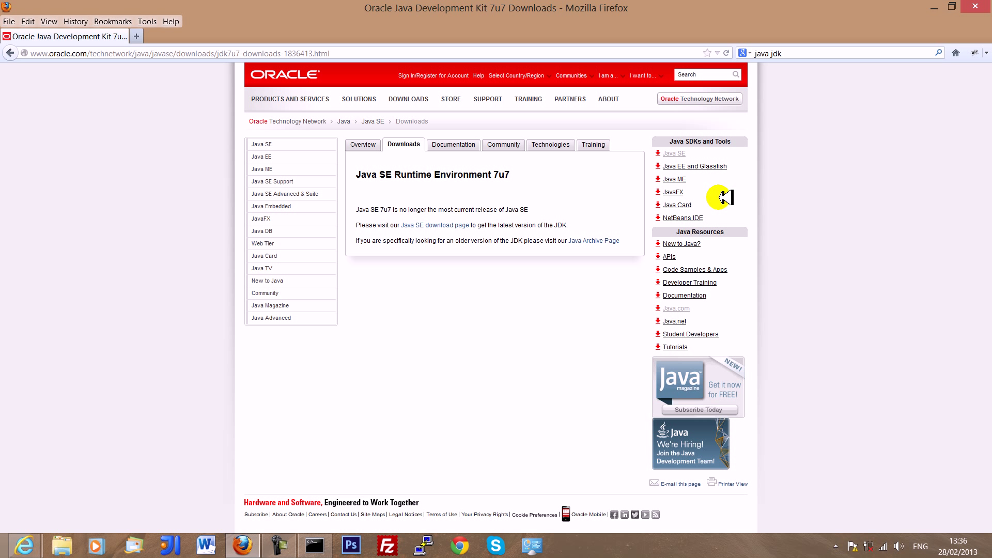
pyautogui.click(678, 151)
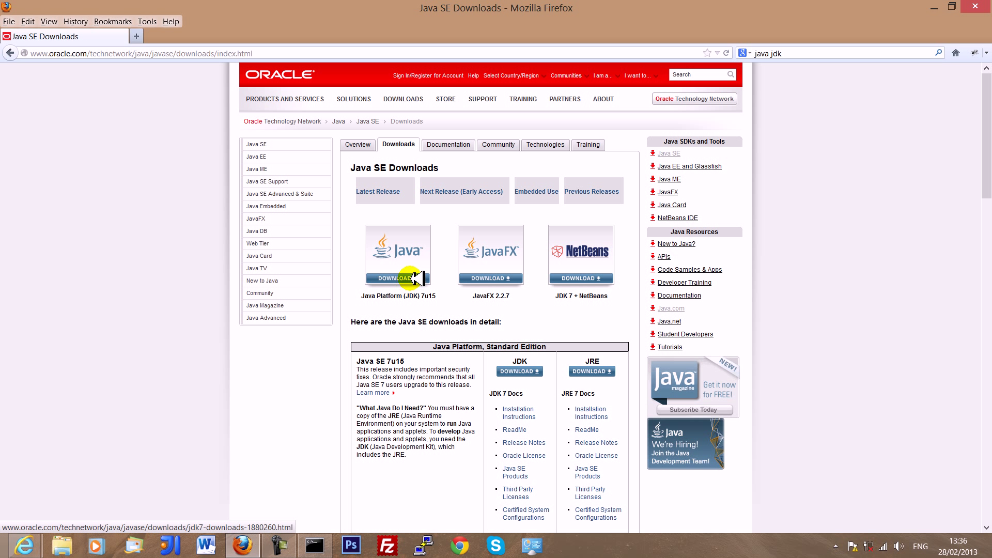
pyautogui.click(418, 278)
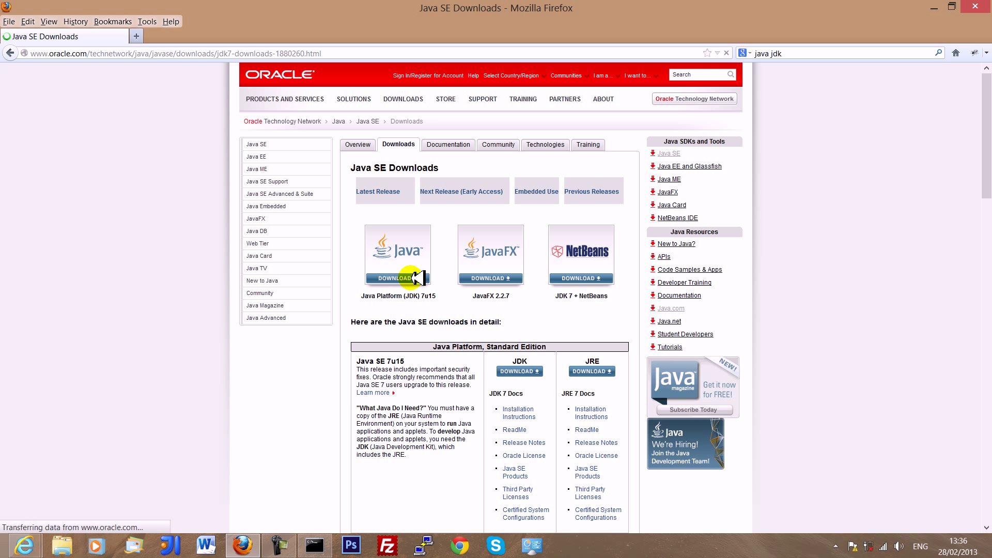
# - Accept the Oracle Binary Code License Agreement for Java SE Development Kit 7u15
pyautogui.scroll(-5, 434, 351)
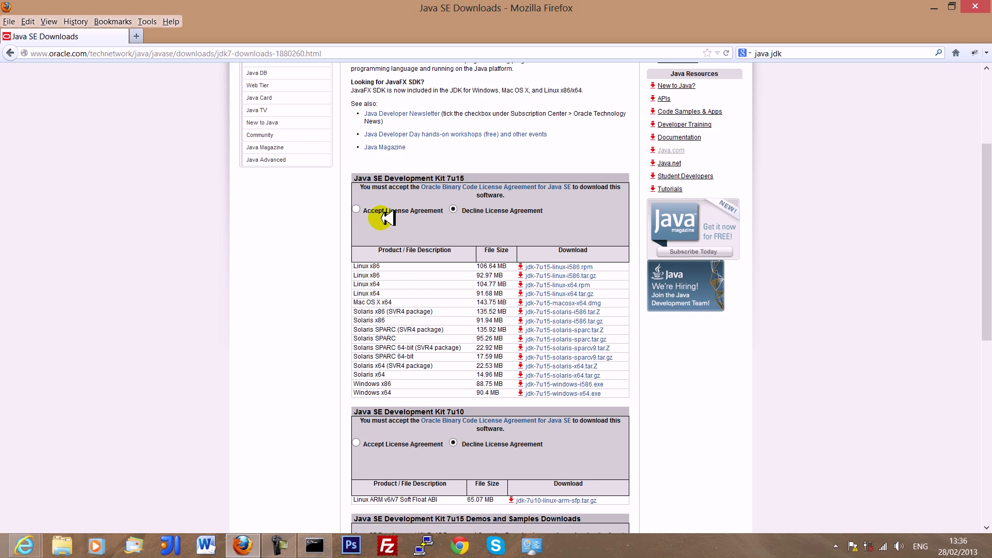
pyautogui.click(356, 209)
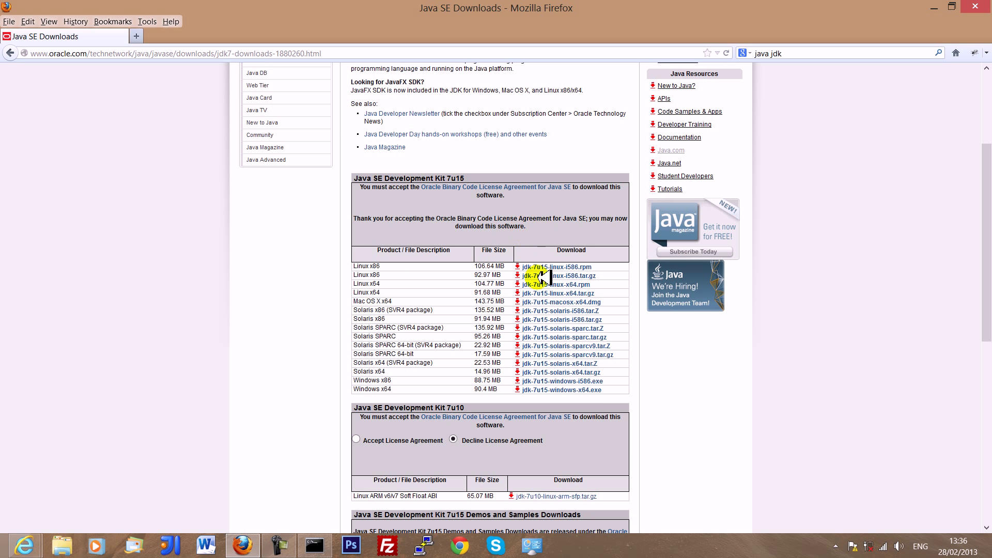
pyautogui.scroll(-4, 531, 295)
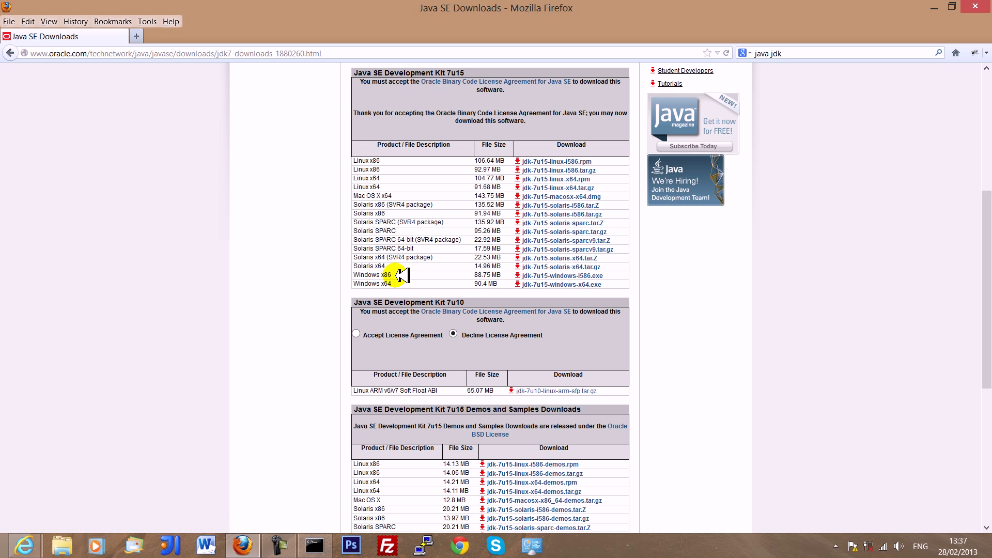
# - Download the Windows x86 installer jdk-7u15-windows-i586.exe and open the folder that contains it
pyautogui.click(547, 275)
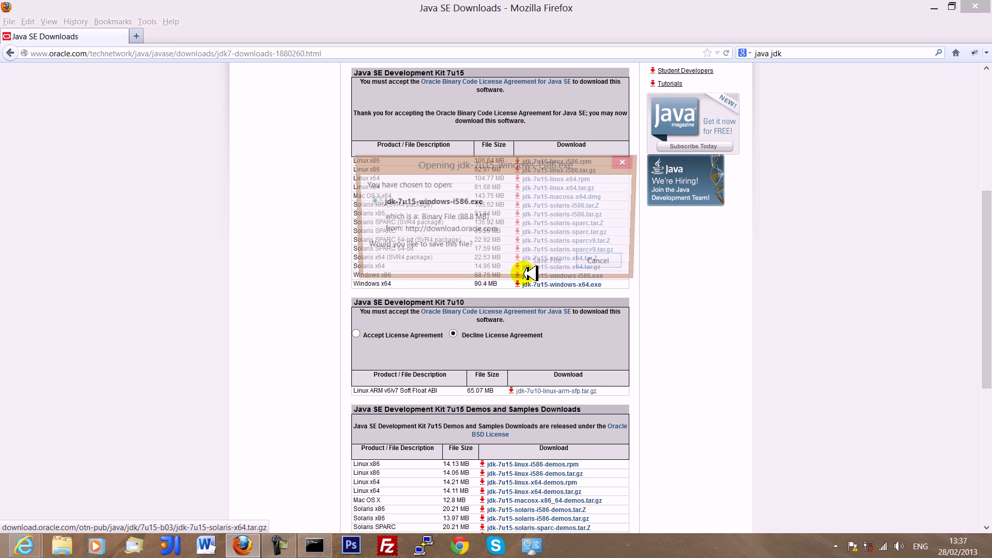
pyautogui.click(541, 264)
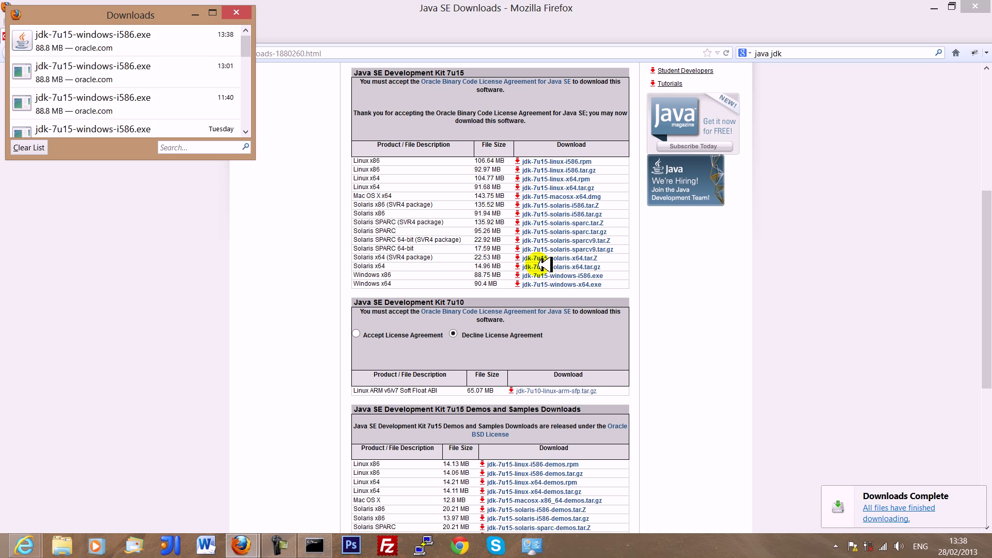
pyautogui.rightClick(210, 36)
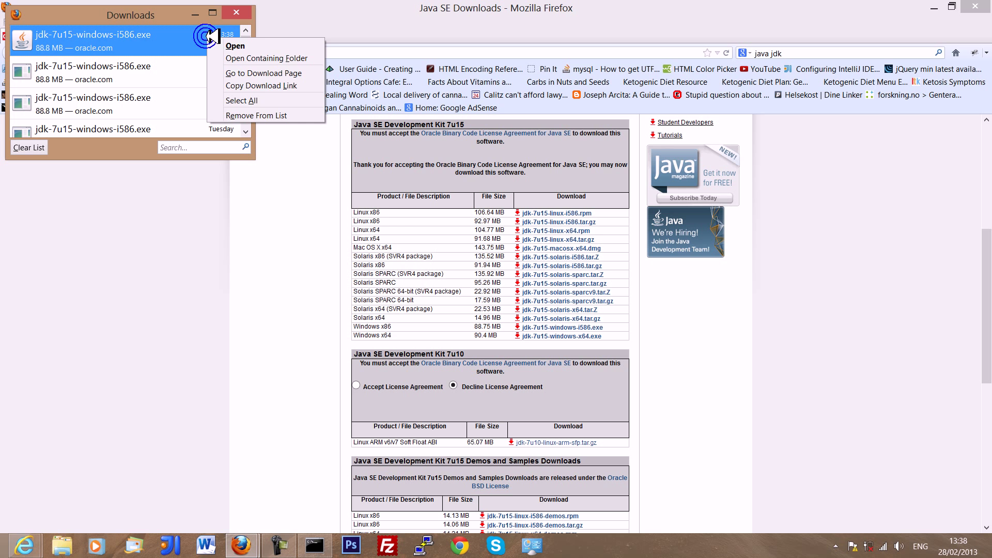
pyautogui.click(253, 57)
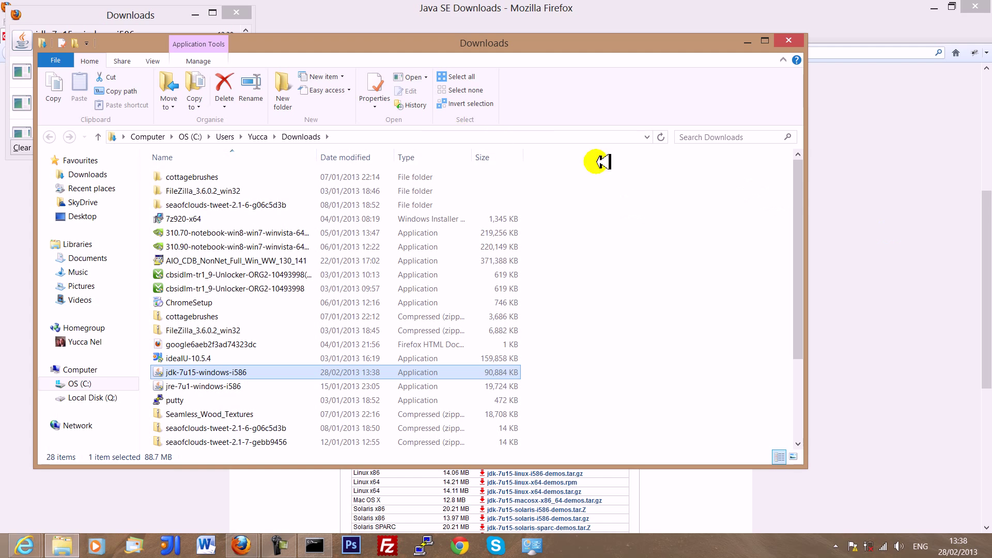
# - Launch the jdk-7u15-windows-i586 installer, choosing to run it anyway and to reinstall the JDK
pyautogui.press('Return')
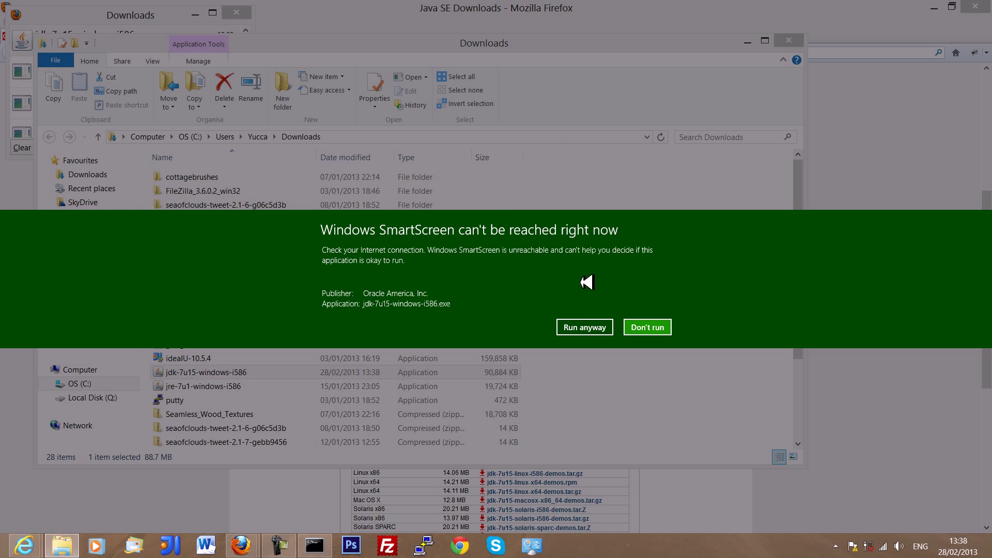
pyautogui.click(583, 325)
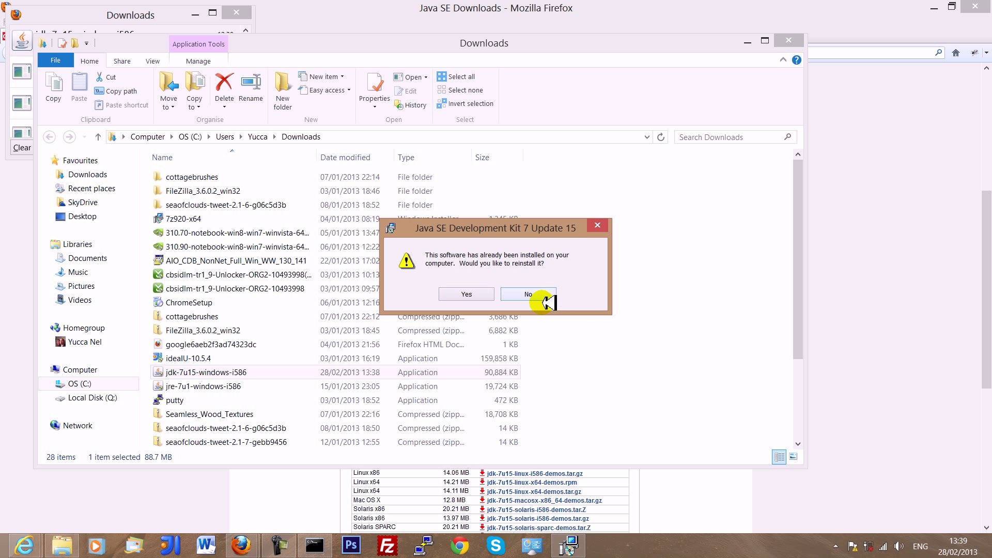
pyautogui.click(480, 292)
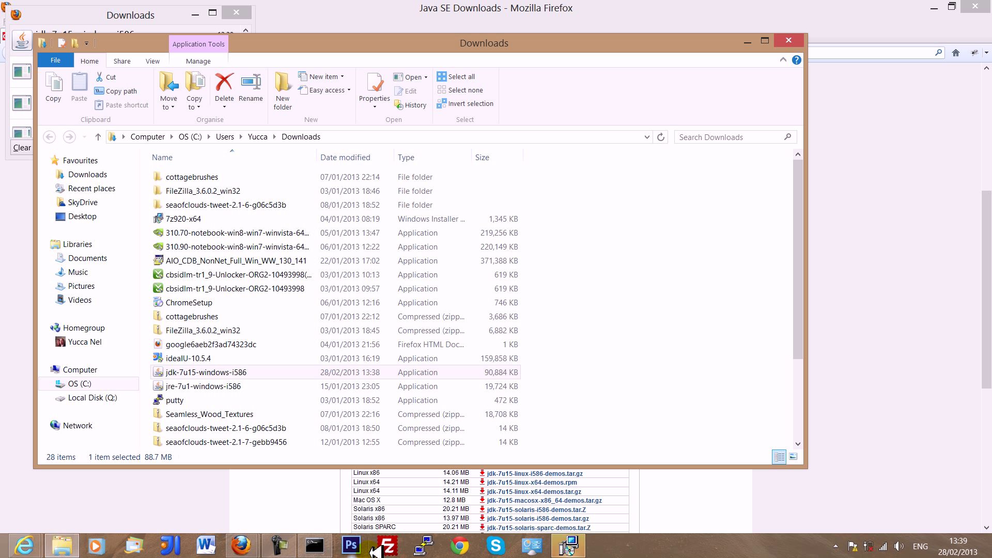
# - Switch to the Command Prompt, move its window towards the middle of the desktop and run java in it
pyautogui.moveTo(318, 550)
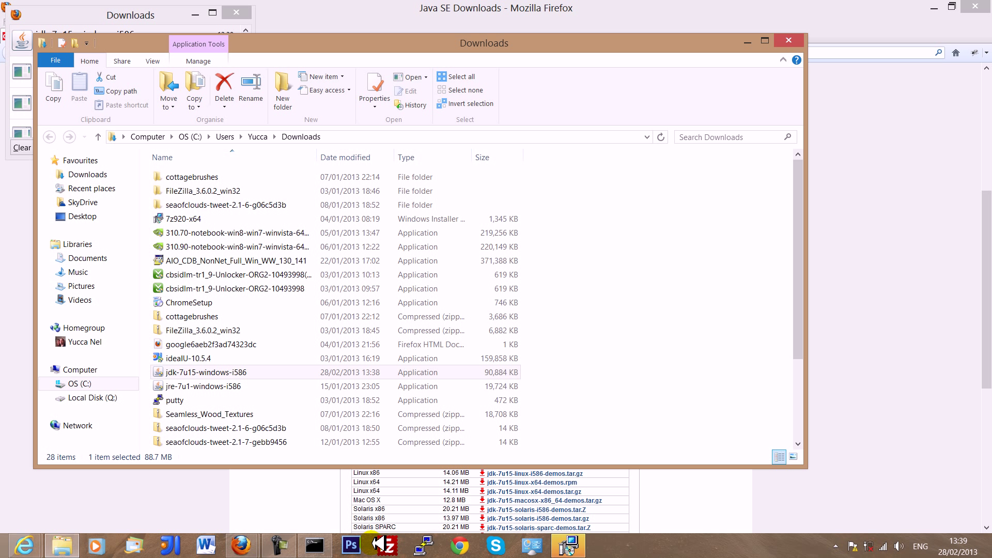
pyautogui.click(315, 543)
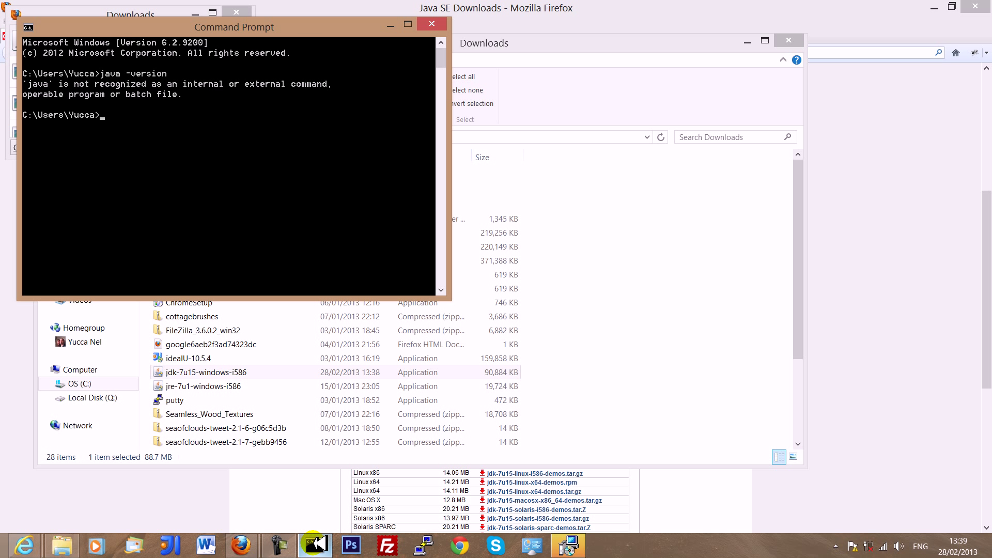
pyautogui.moveTo(325, 26); pyautogui.dragTo(418, 159)
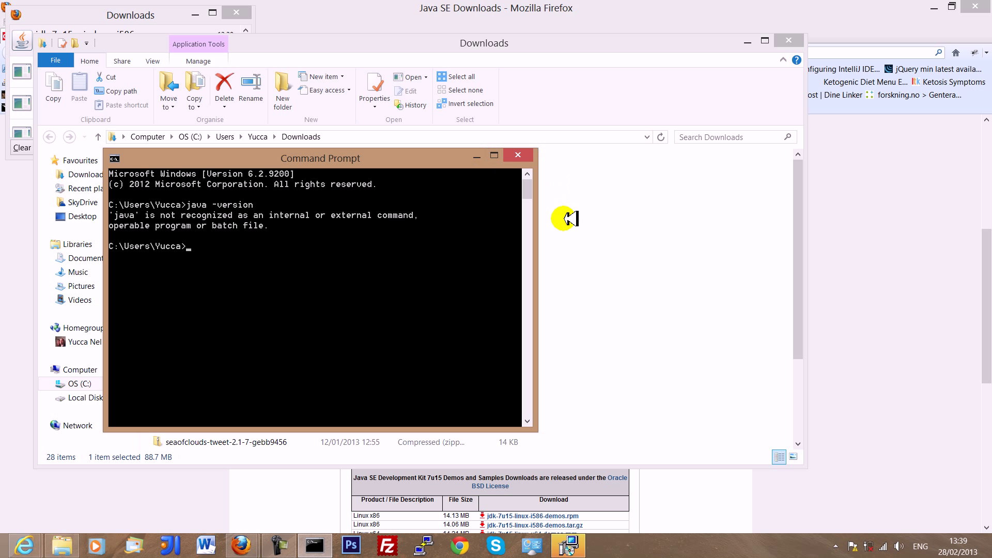
pyautogui.moveTo(454, 157); pyautogui.dragTo(468, 161)
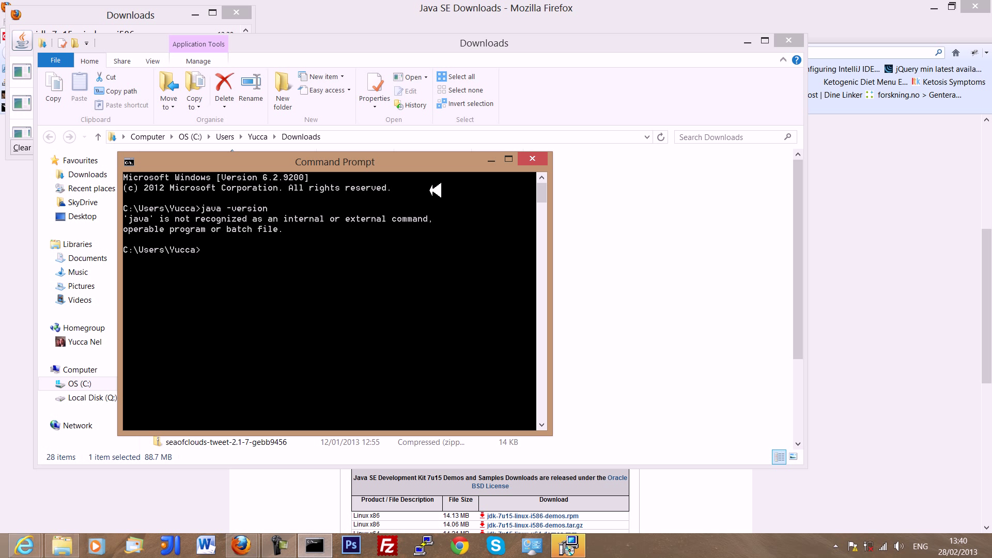
pyautogui.click(408, 163)
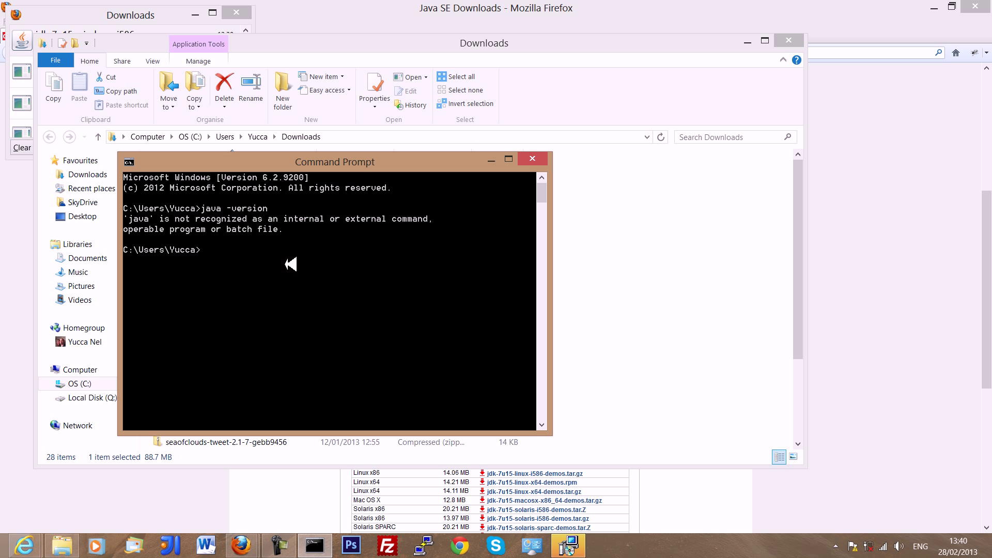
pyautogui.write('java')
pyautogui.press('Return')
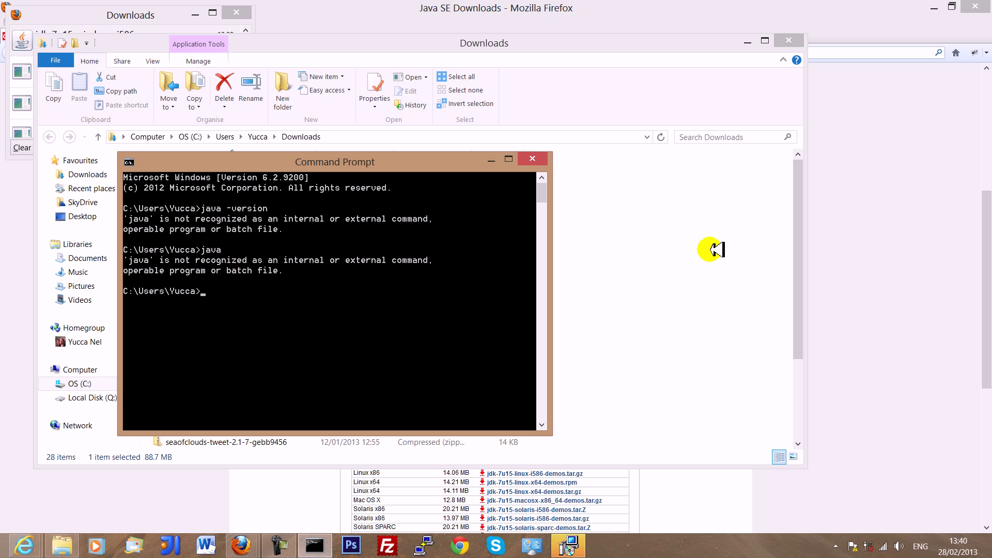
# - Return to the Java SE Development Kit 7 Update 15 setup and complete the installation with the default features and folder
pyautogui.click(715, 243)
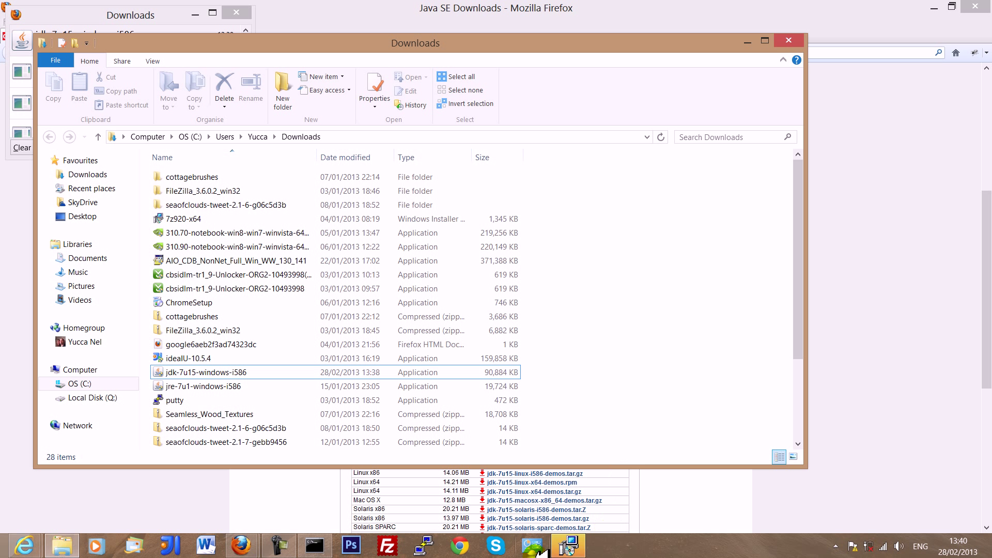
pyautogui.click(566, 546)
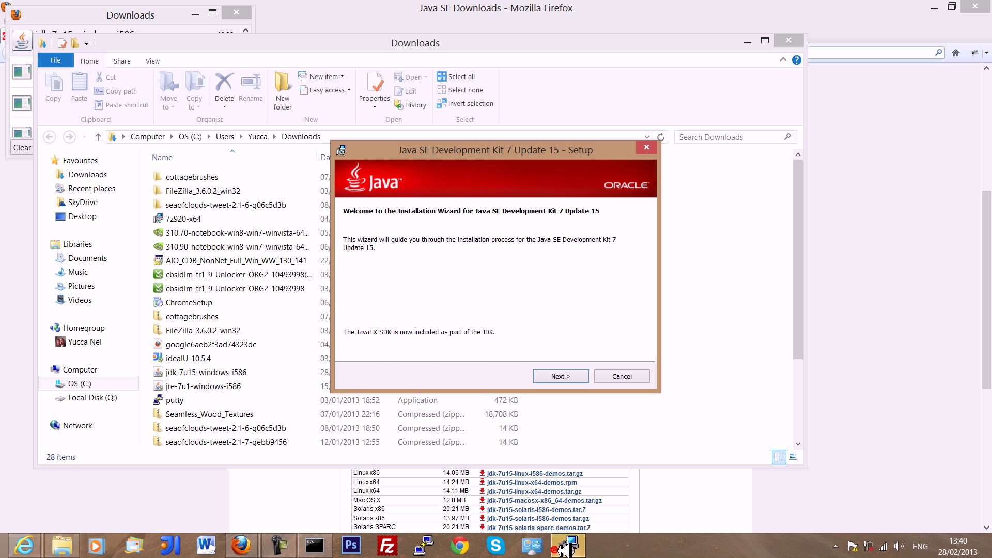
pyautogui.click(559, 375)
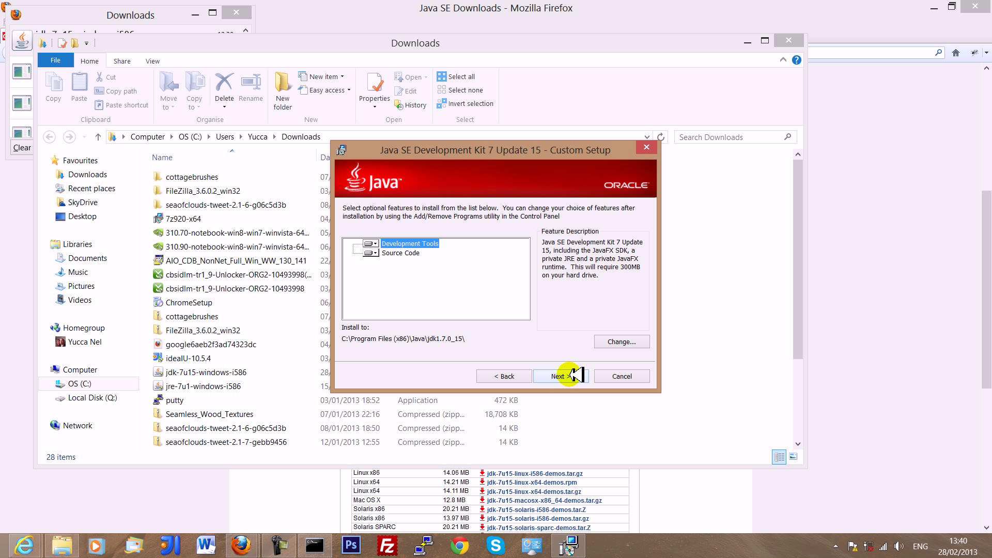
pyautogui.click(561, 375)
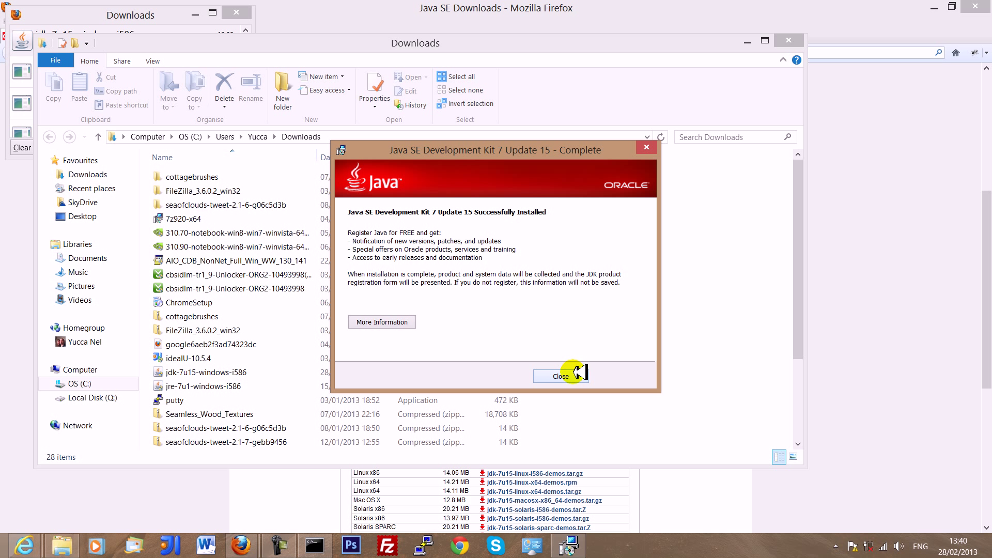
pyautogui.click(561, 376)
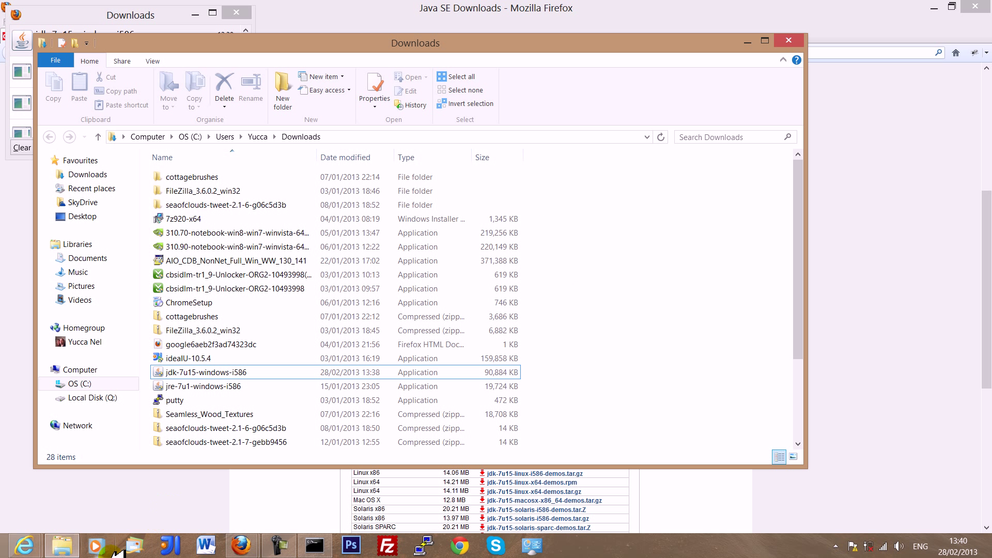
# - In a new File Explorer window, open the folder C:\Program Files (x86)\Java\jdk1.7.0_15\bin
pyautogui.rightClick(63, 548)
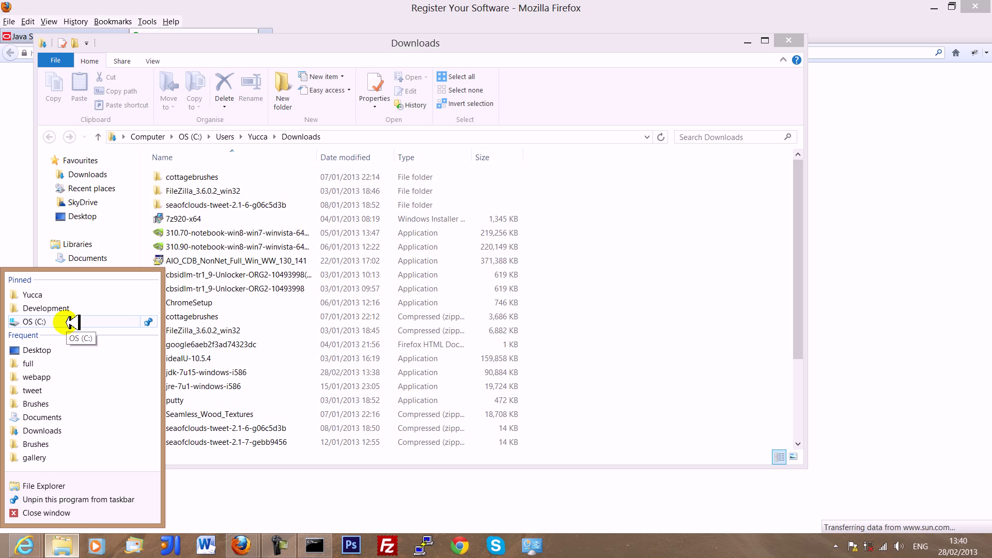
pyautogui.click(71, 322)
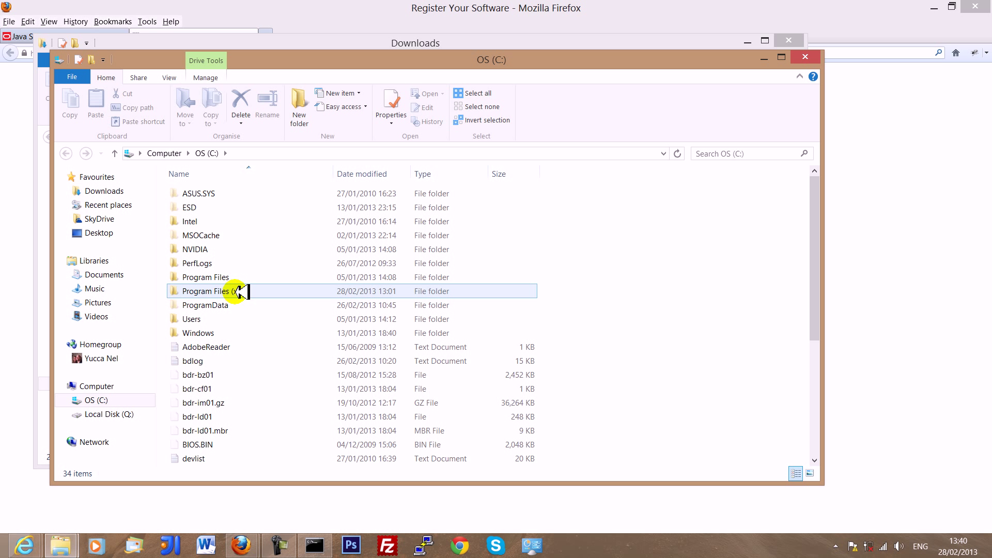
pyautogui.moveTo(238, 290)
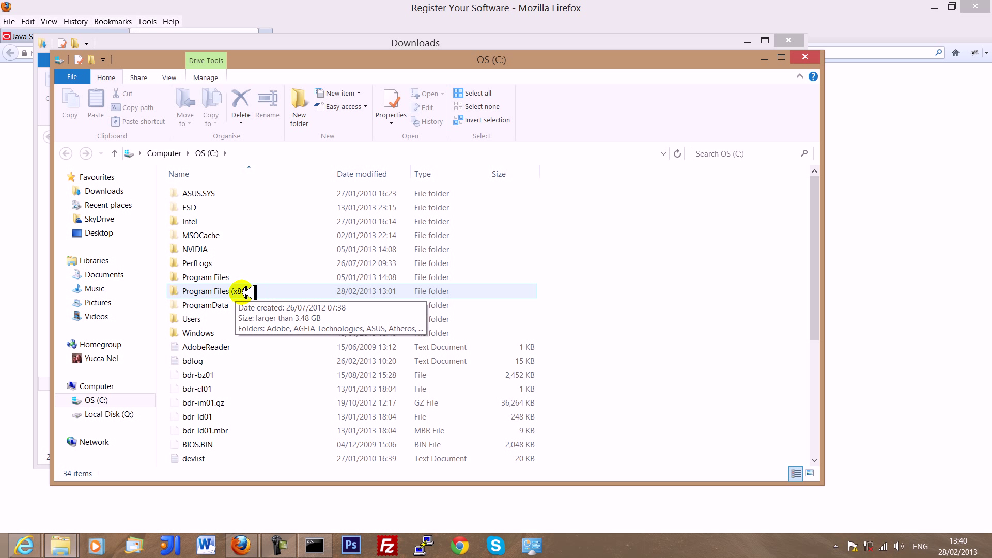
pyautogui.doubleClick(278, 289)
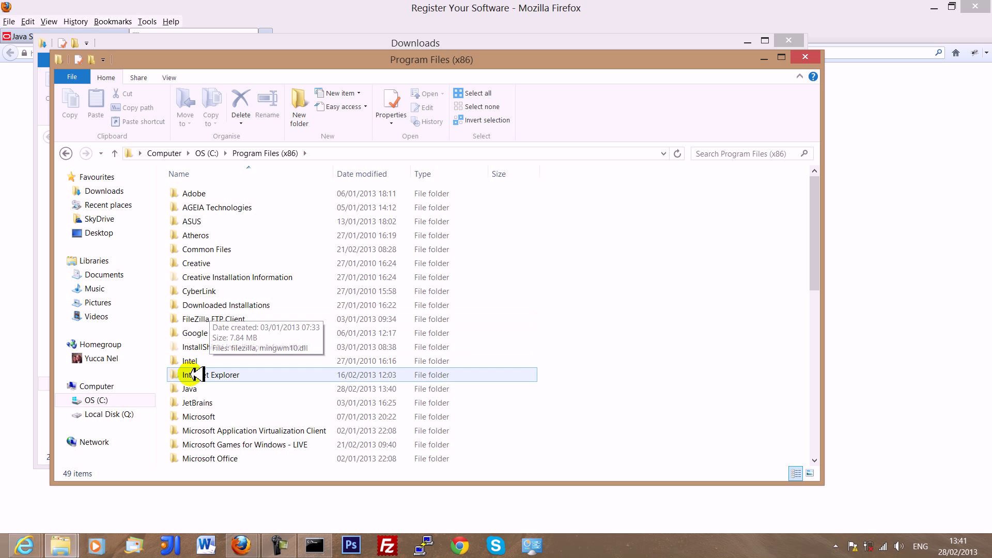
pyautogui.press('BackSpace')
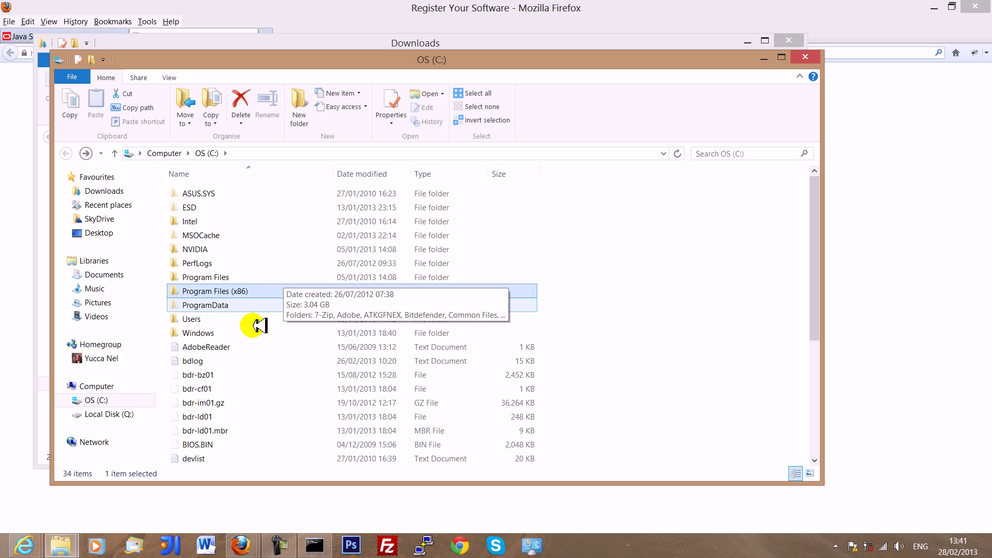
pyautogui.doubleClick(265, 294)
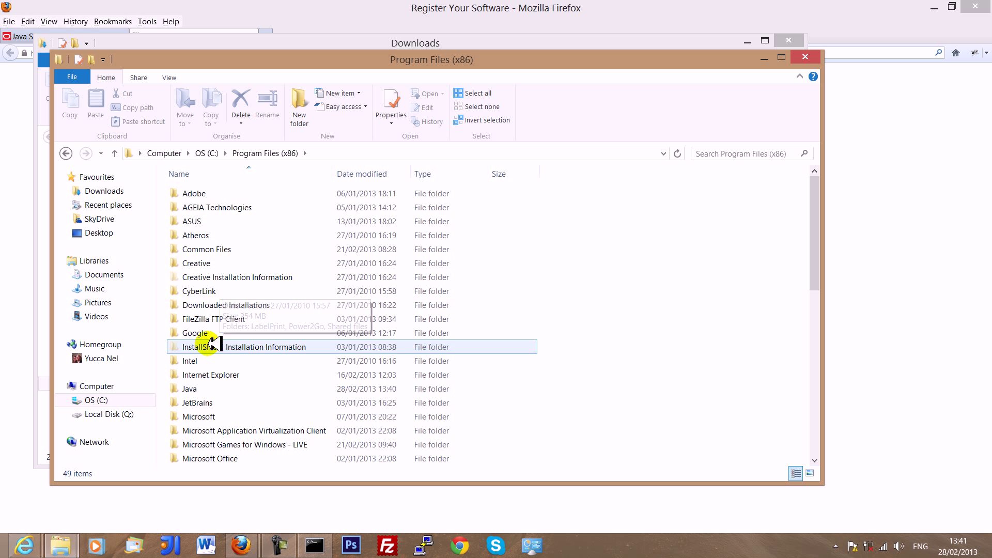
pyautogui.doubleClick(193, 389)
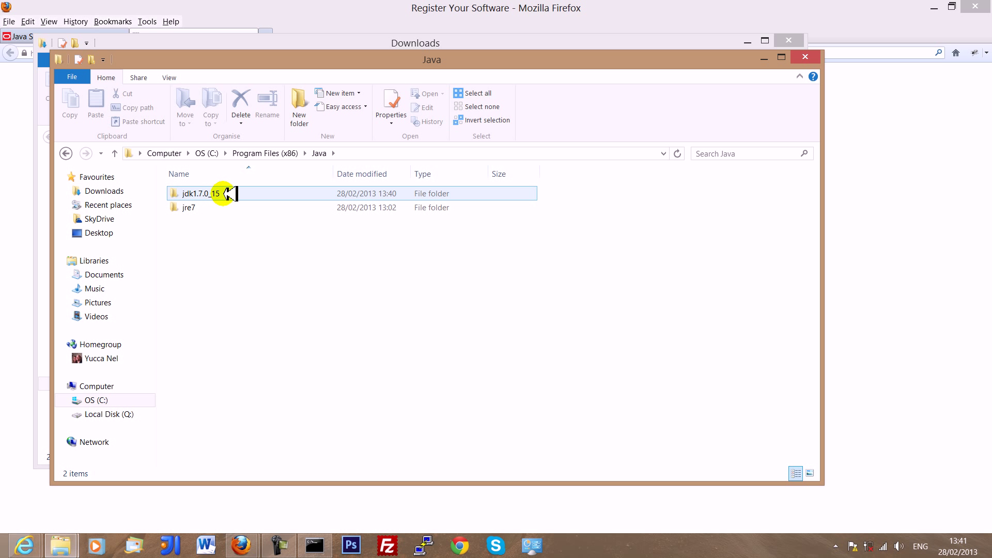
pyautogui.doubleClick(229, 194)
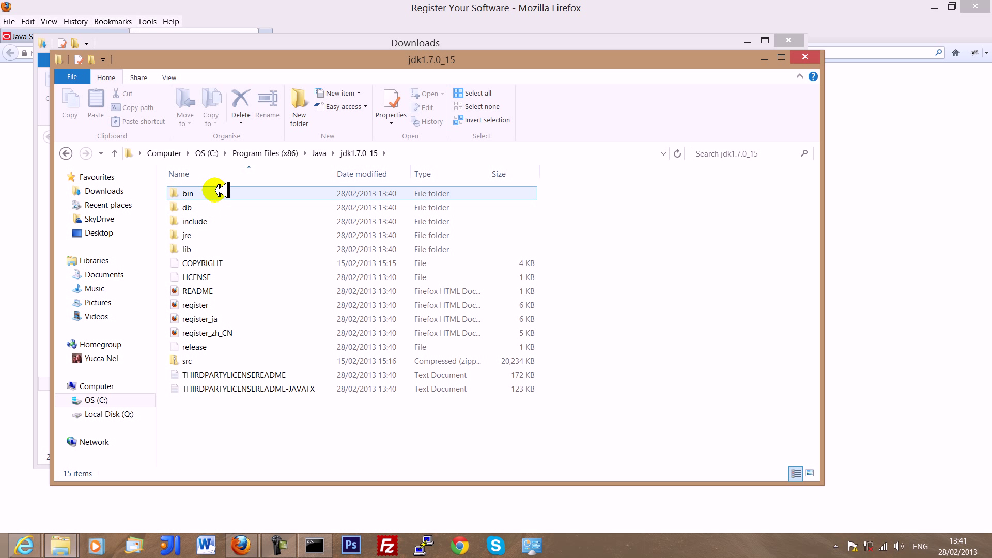
pyautogui.moveTo(196, 193)
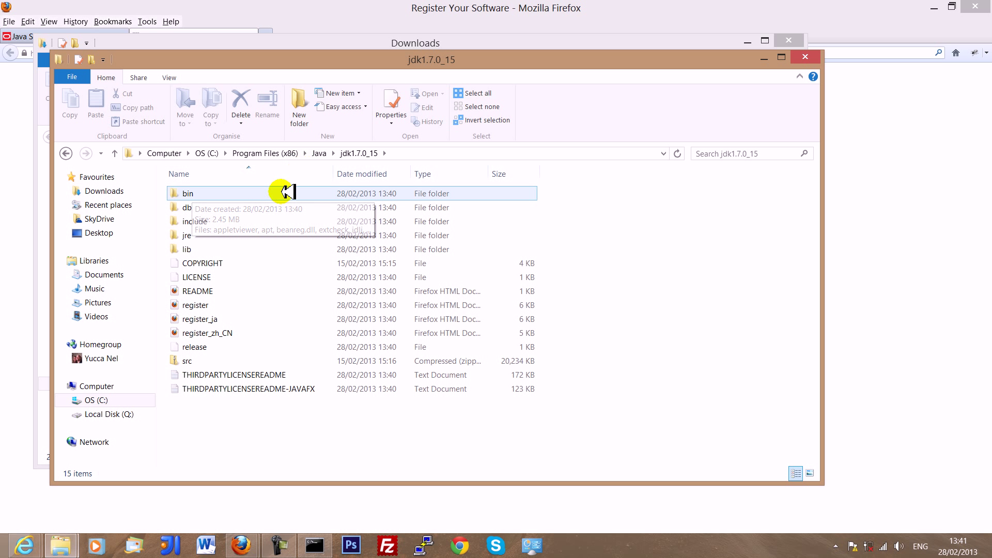
pyautogui.doubleClick(252, 193)
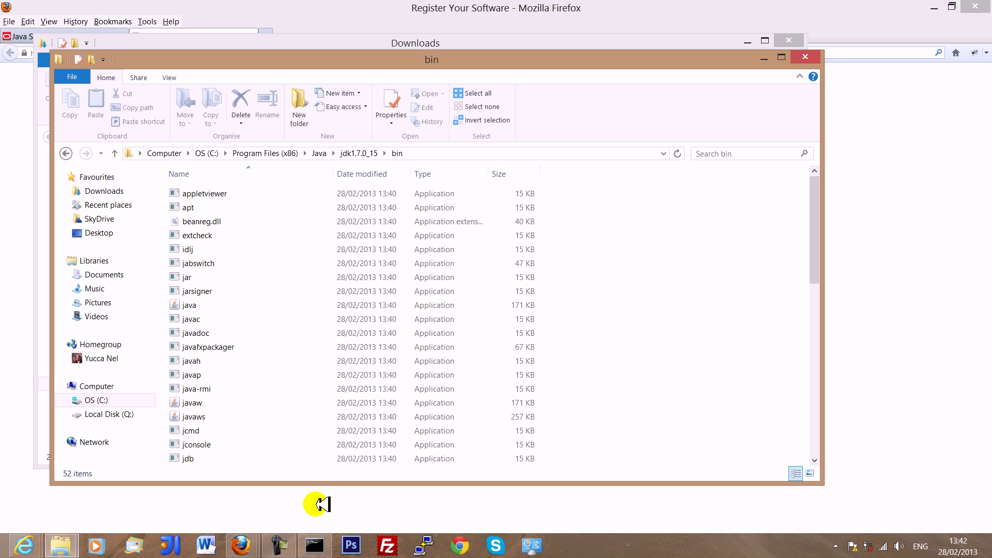
# - Switch to the Command Prompt and run javac to test whether the compiler is found
pyautogui.moveTo(316, 543)
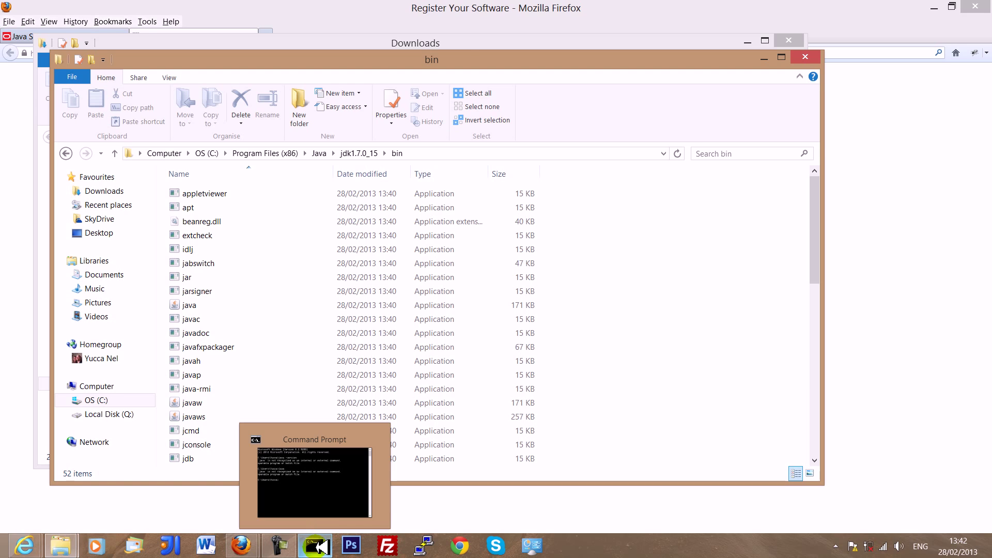
pyautogui.moveTo(323, 475)
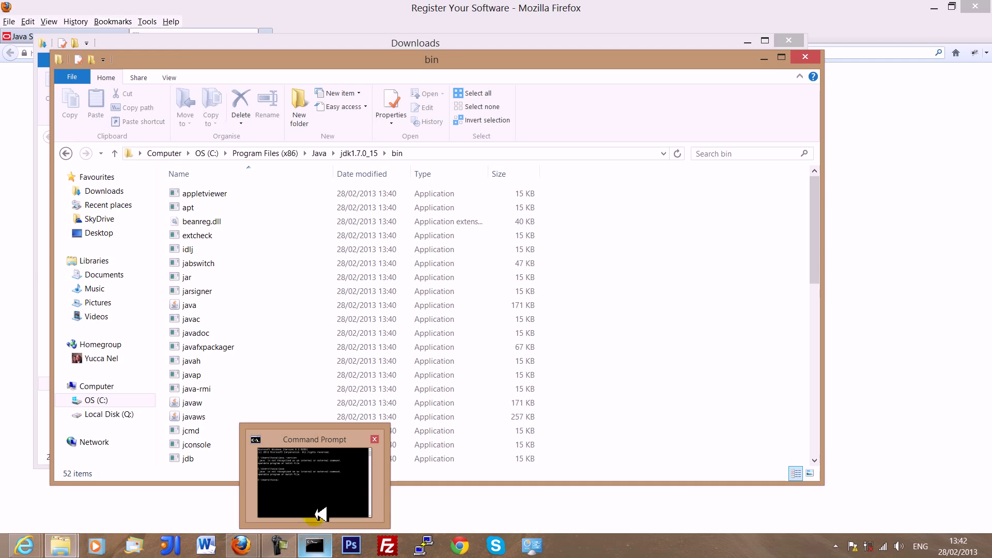
pyautogui.moveTo(313, 491)
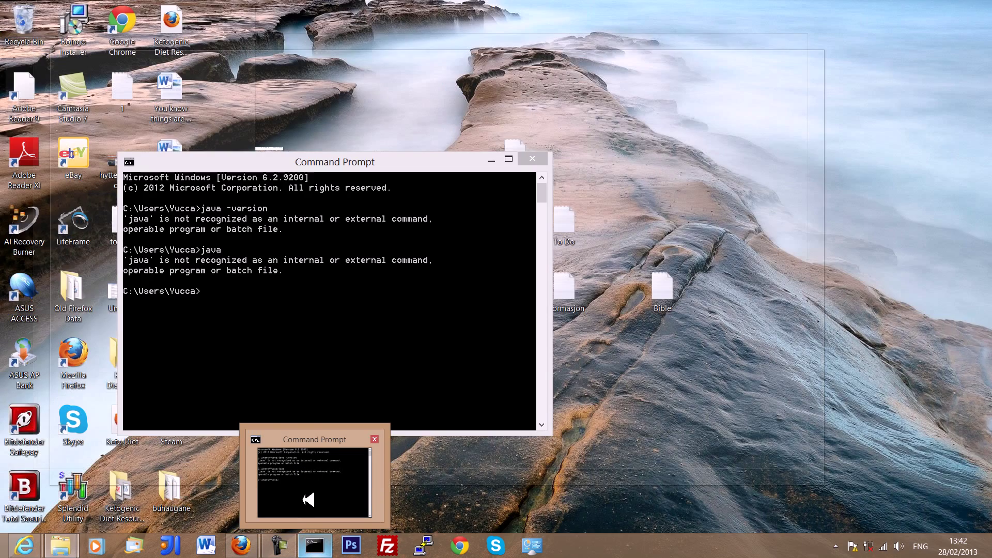
pyautogui.click(308, 499)
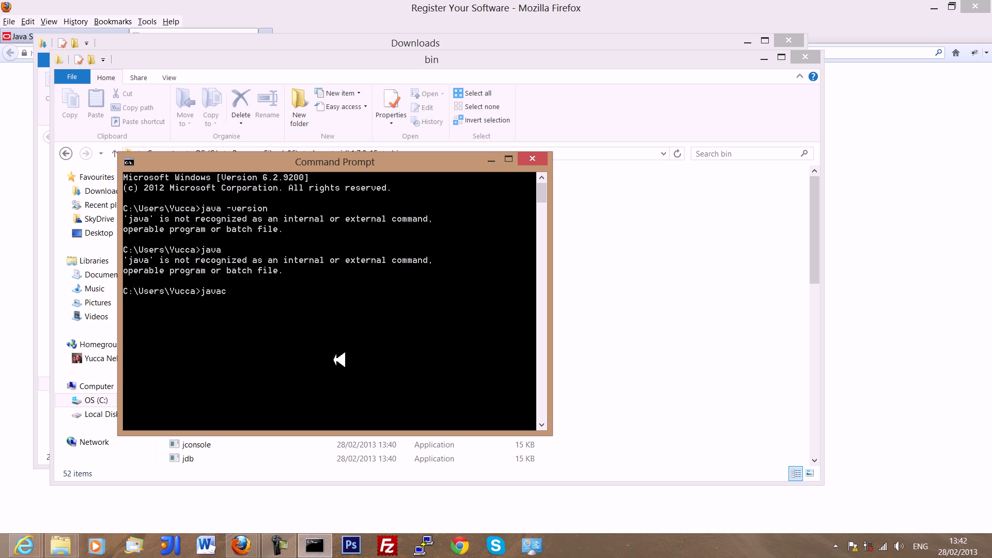
pyautogui.press('Return')
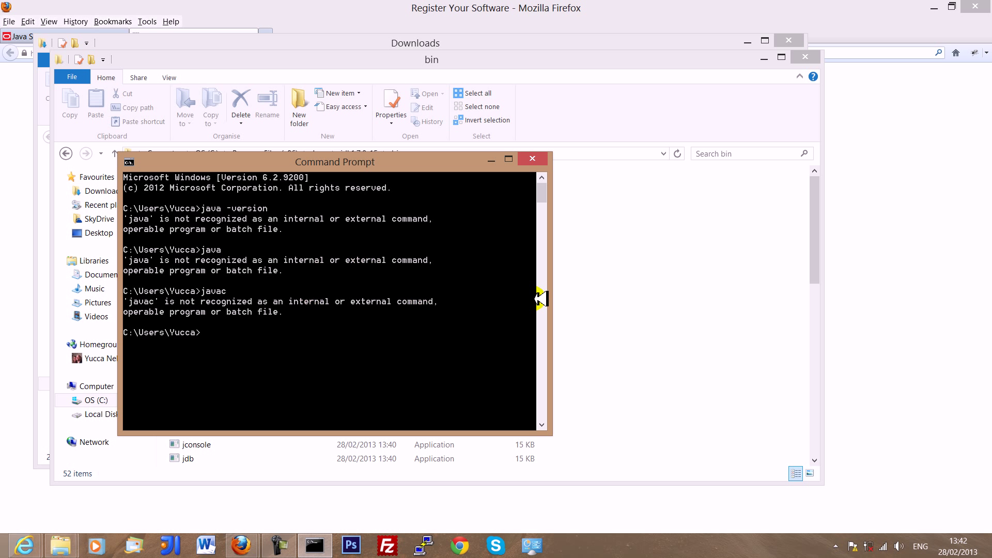
# - Copy the JDK folder path C:\Program Files (x86)\Java\jdk1.7.0_15\bin from the File Explorer window
pyautogui.click(643, 281)
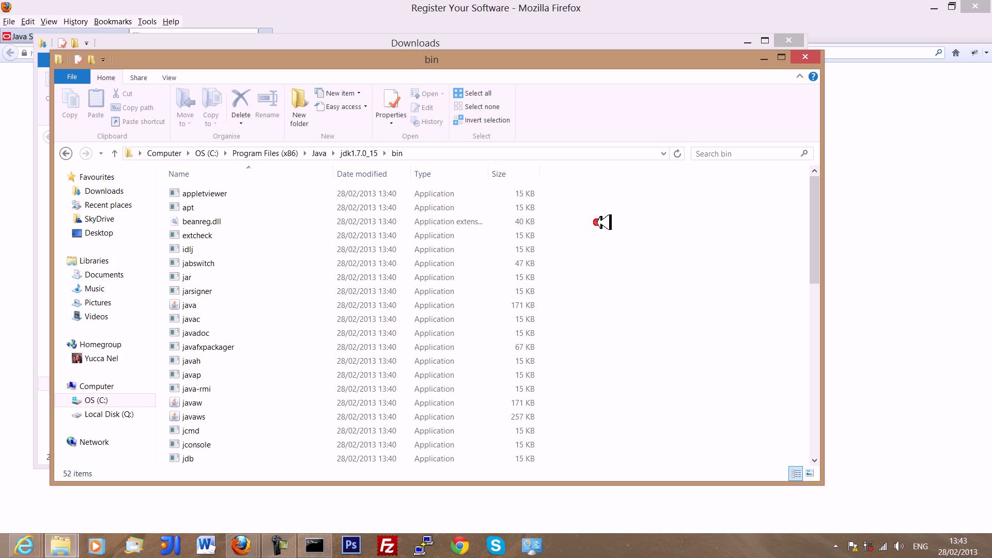
pyautogui.click(575, 155)
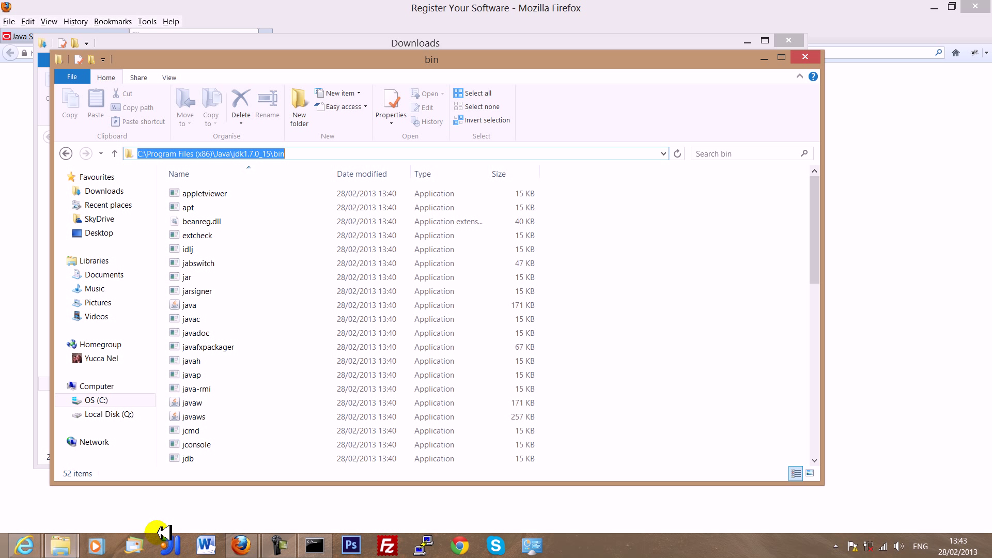
pyautogui.click(329, 552)
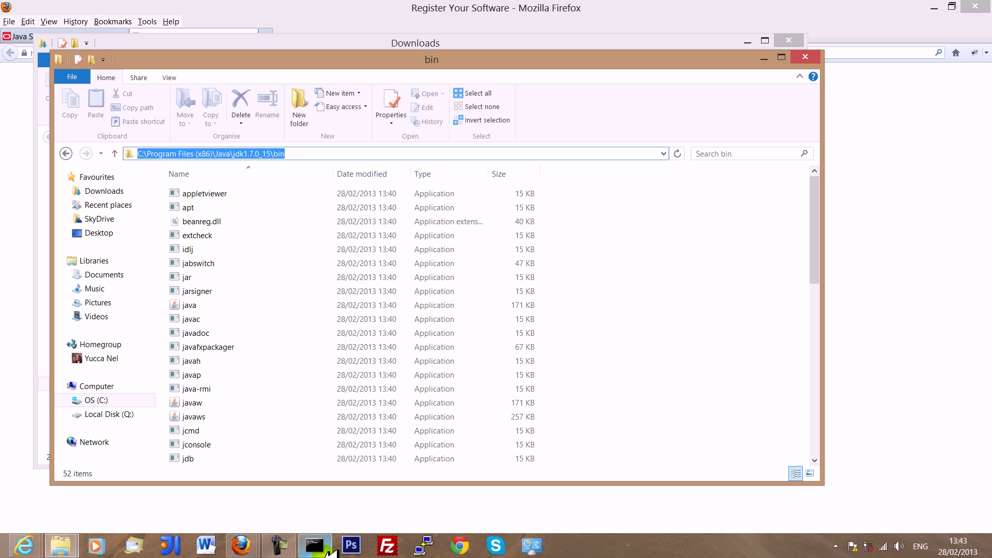
# - Open the Control Panel, search it for env and open the environment variables for the user account
pyautogui.press('super+r')
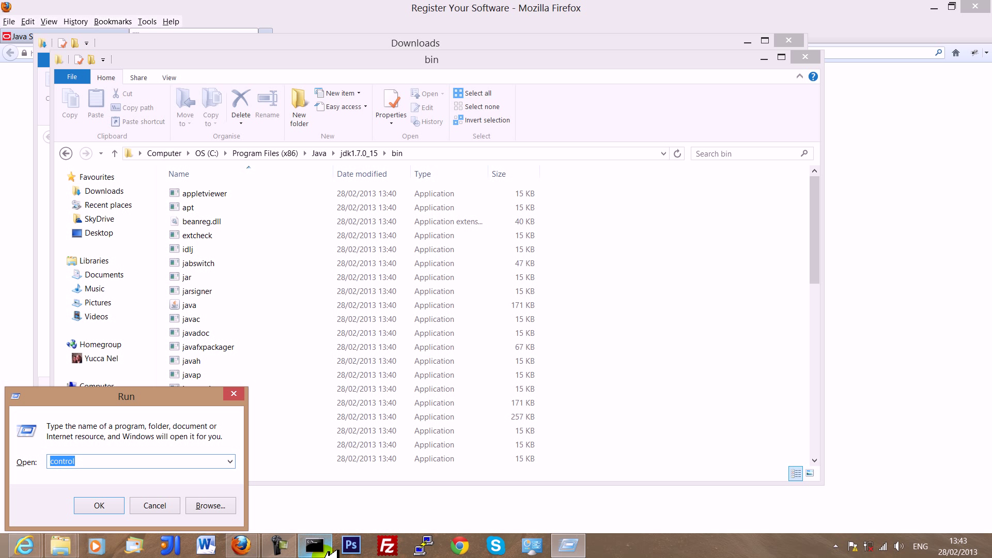
pyautogui.press('Return')
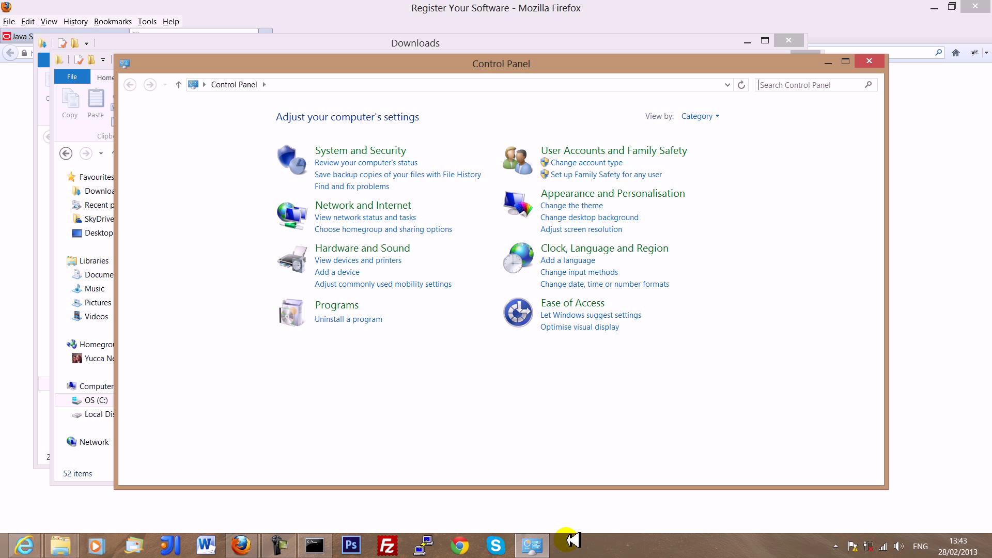
pyautogui.moveTo(533, 545)
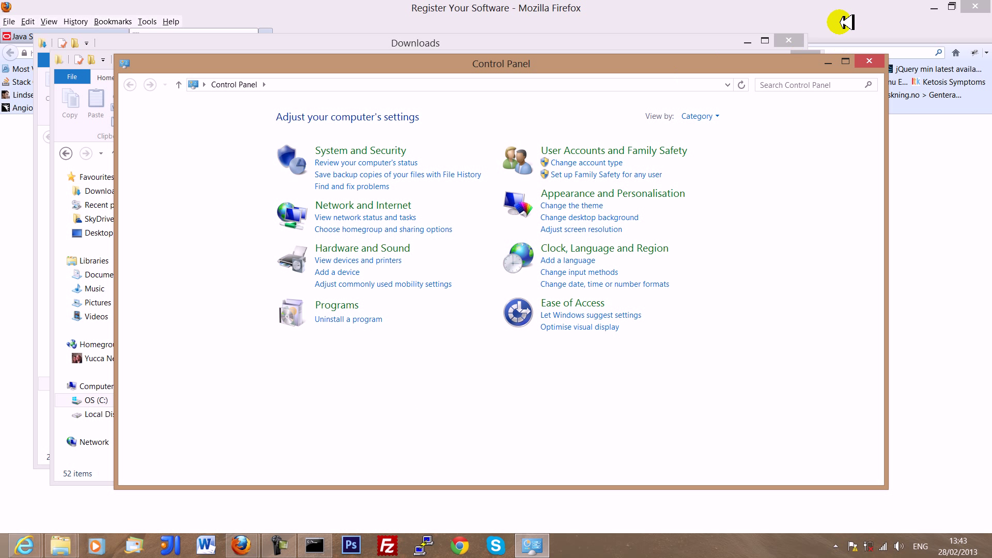
pyautogui.click(824, 83)
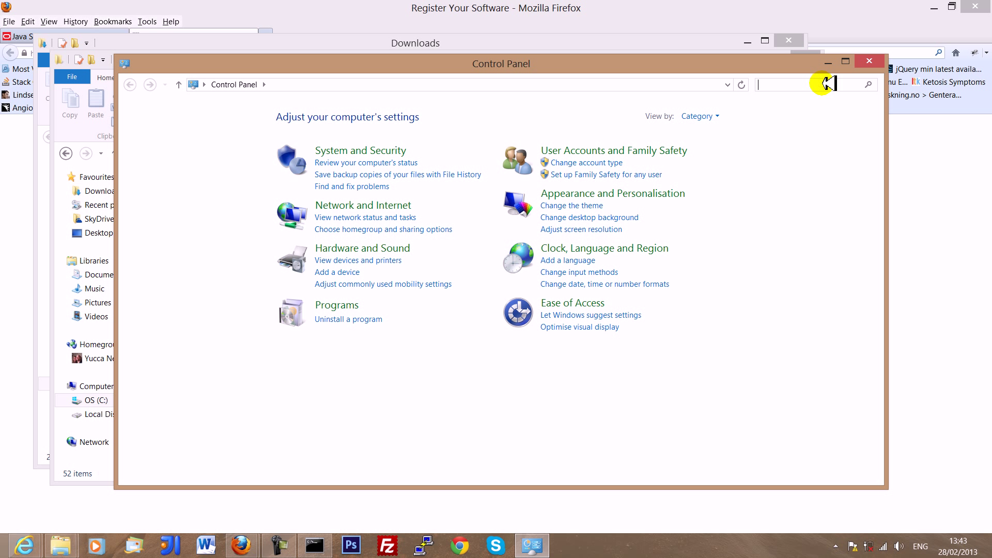
pyautogui.write('env')
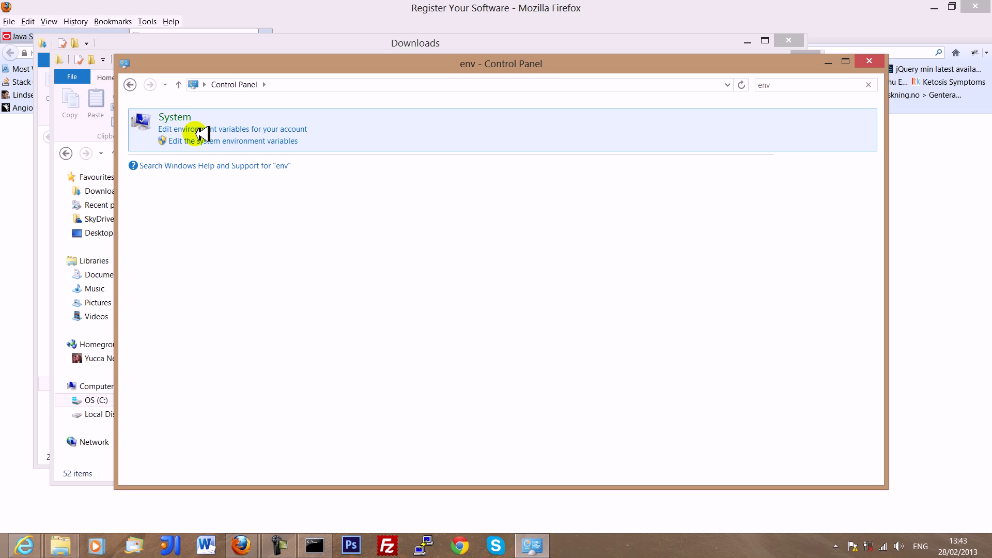
pyautogui.click(292, 130)
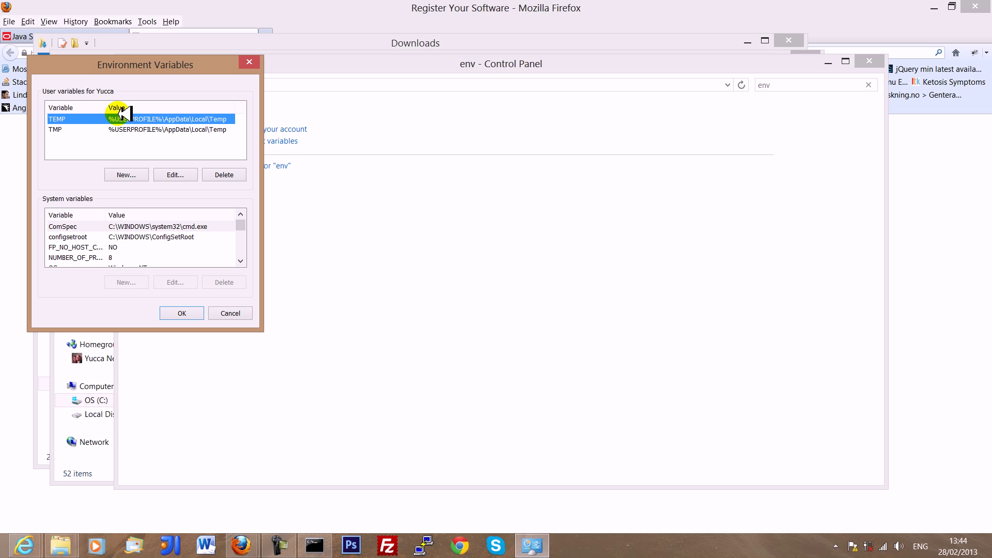
# - Create a user variable named PATH with the value C:\Program Files (x86)\Java\jdk1.7.0_15\bin; including the closing semicolon
pyautogui.click(126, 174)
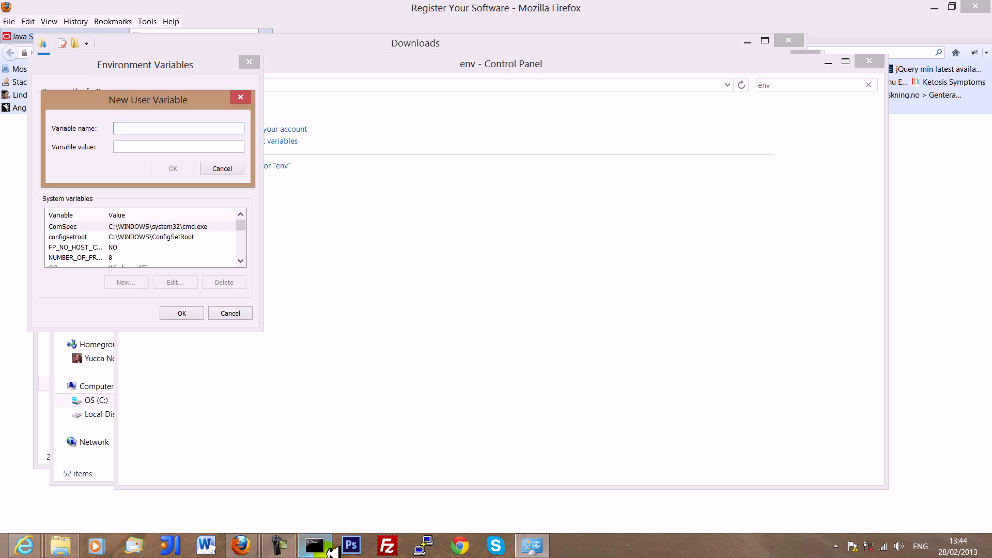
pyautogui.moveTo(327, 545)
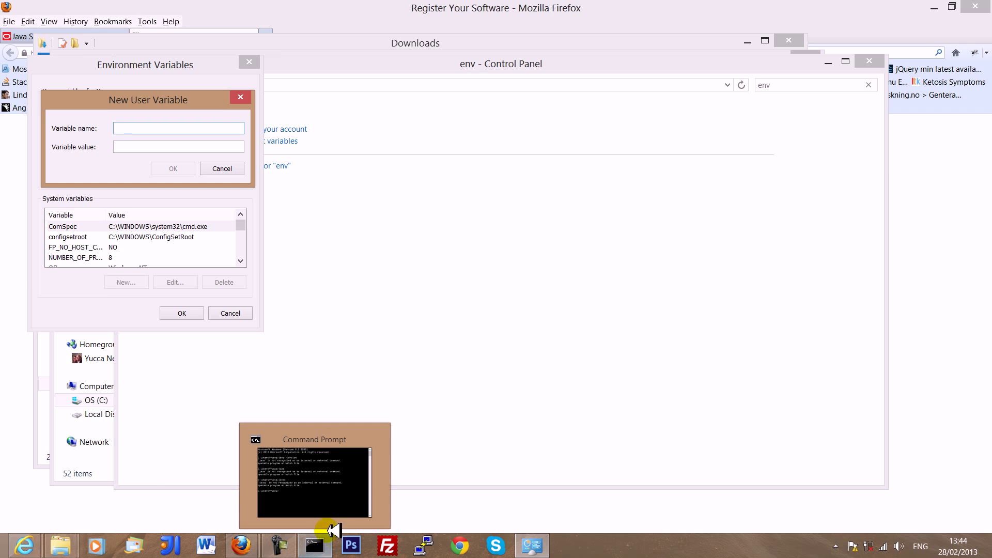
pyautogui.moveTo(372, 475)
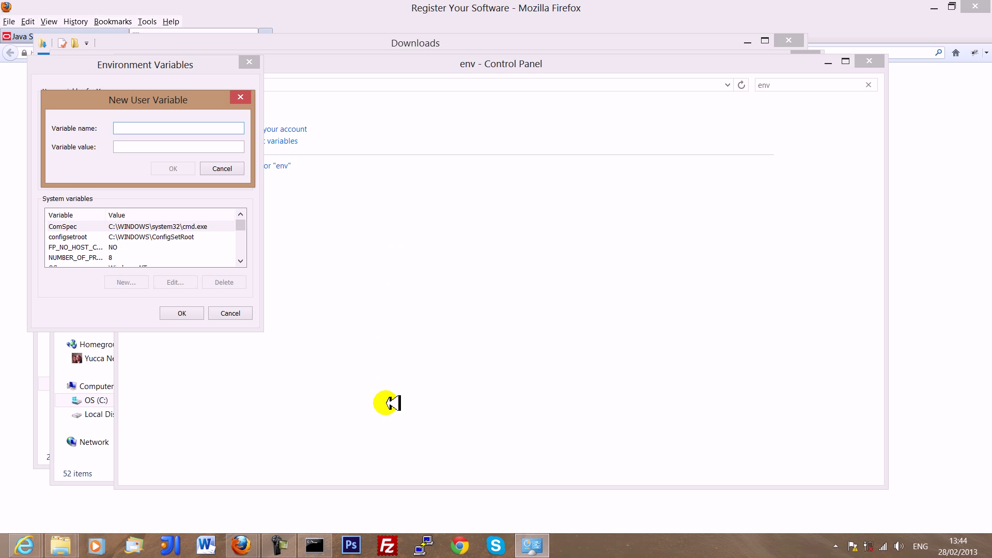
pyautogui.click(315, 545)
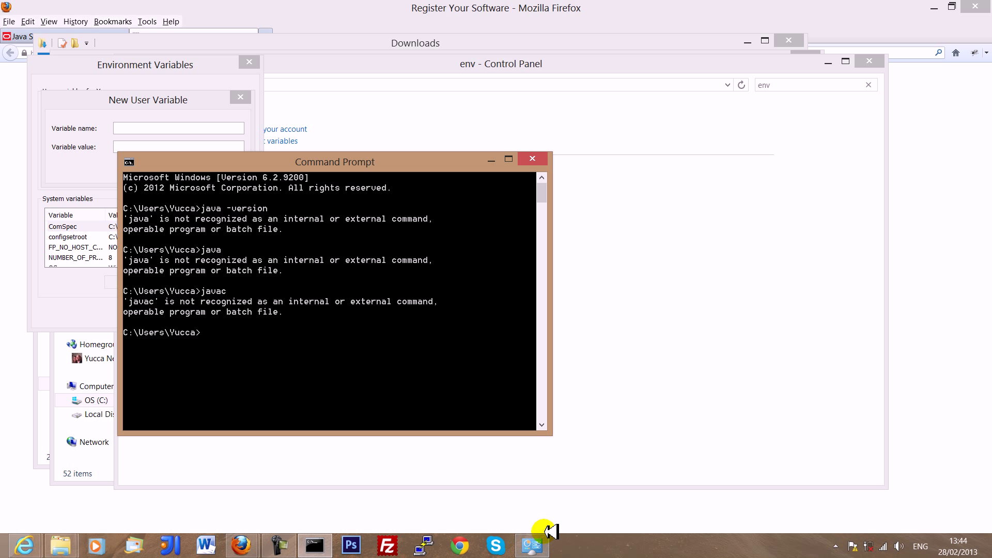
pyautogui.click(537, 550)
pyautogui.click(70, 299)
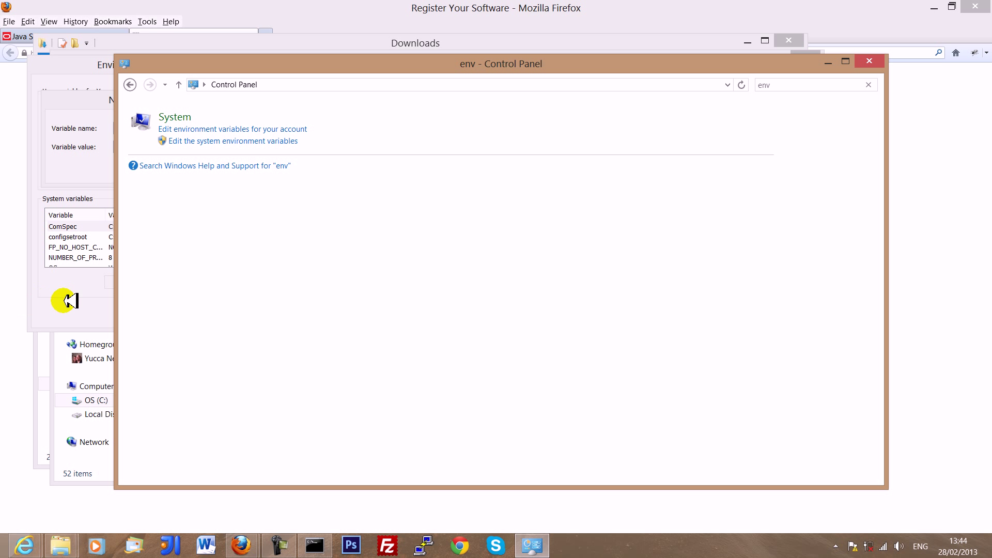
pyautogui.click(157, 131)
pyautogui.click(158, 130)
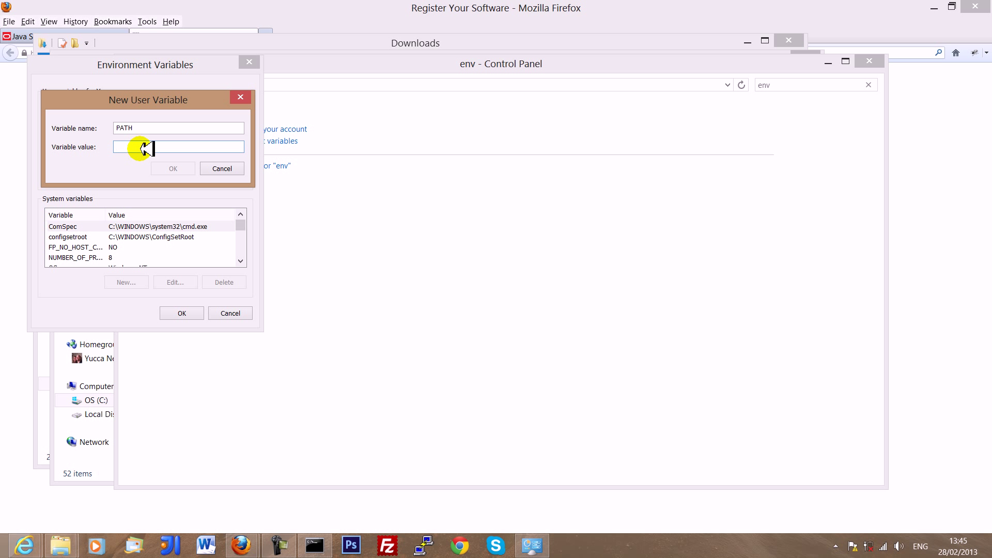
pyautogui.write('C:\\Program Files (x86)\\Java\\jdk1.7.0_15\\bin')
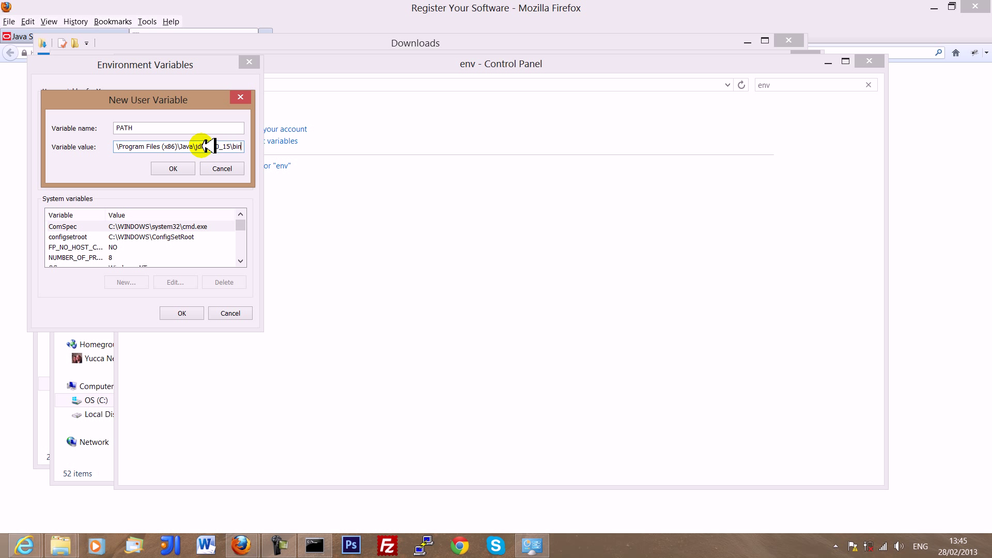
pyautogui.click(329, 547)
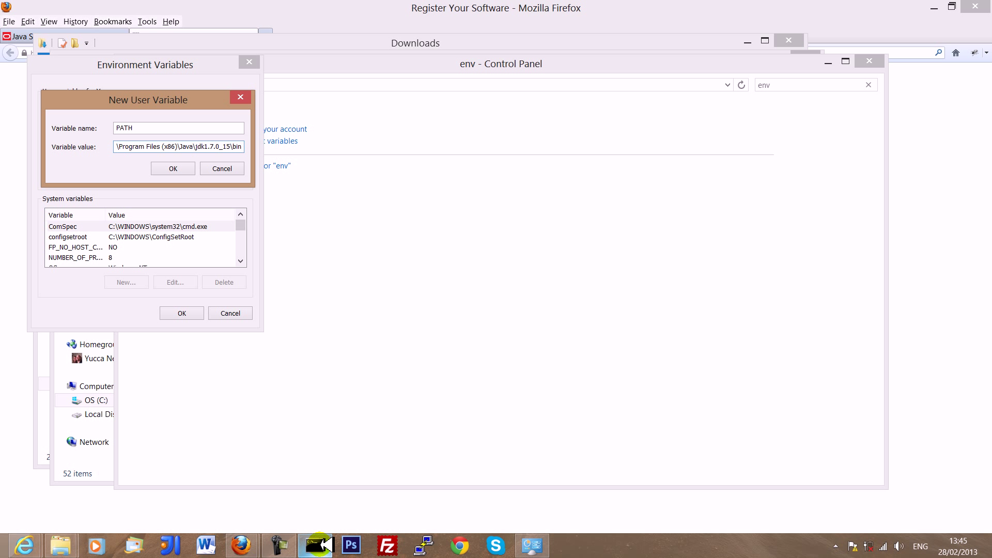
pyautogui.moveTo(324, 546)
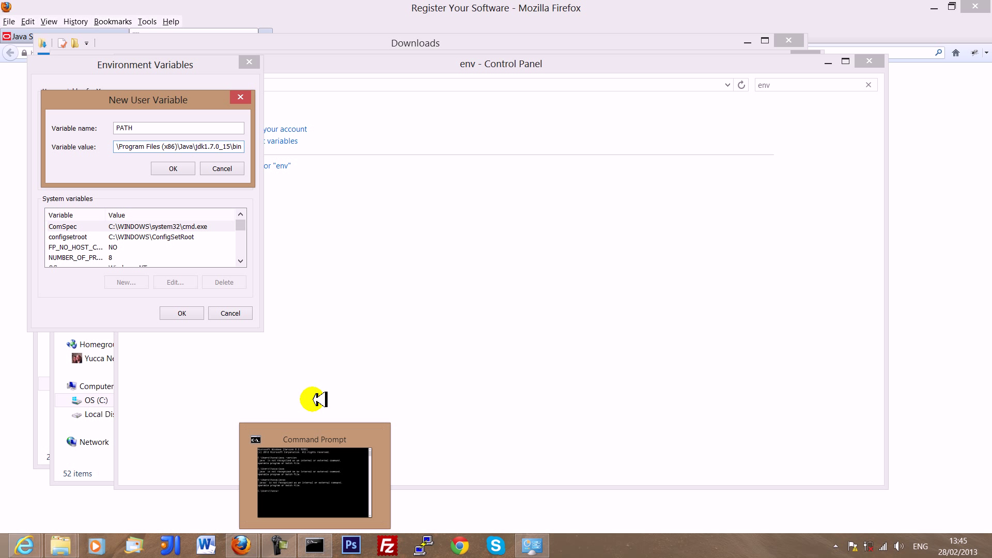
pyautogui.write(';')
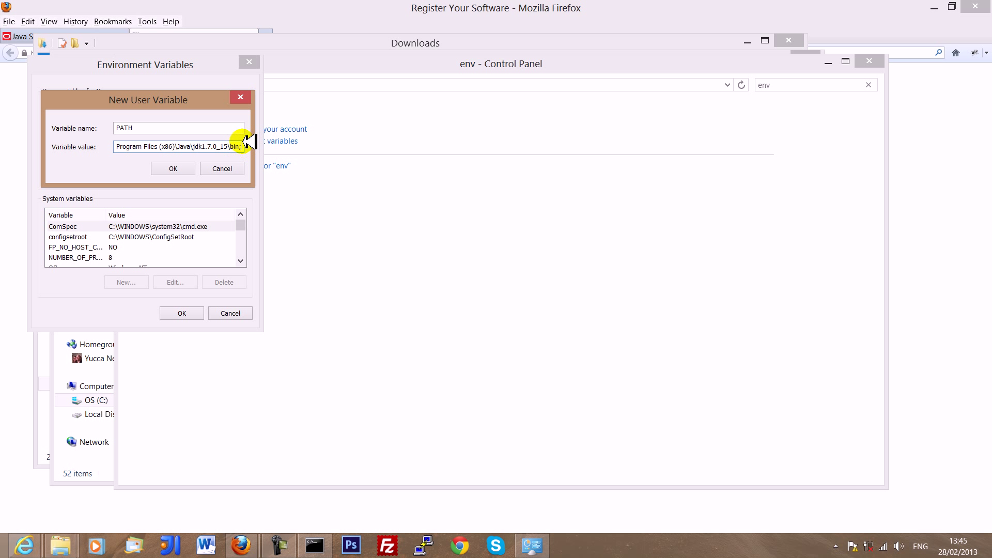
pyautogui.click(185, 168)
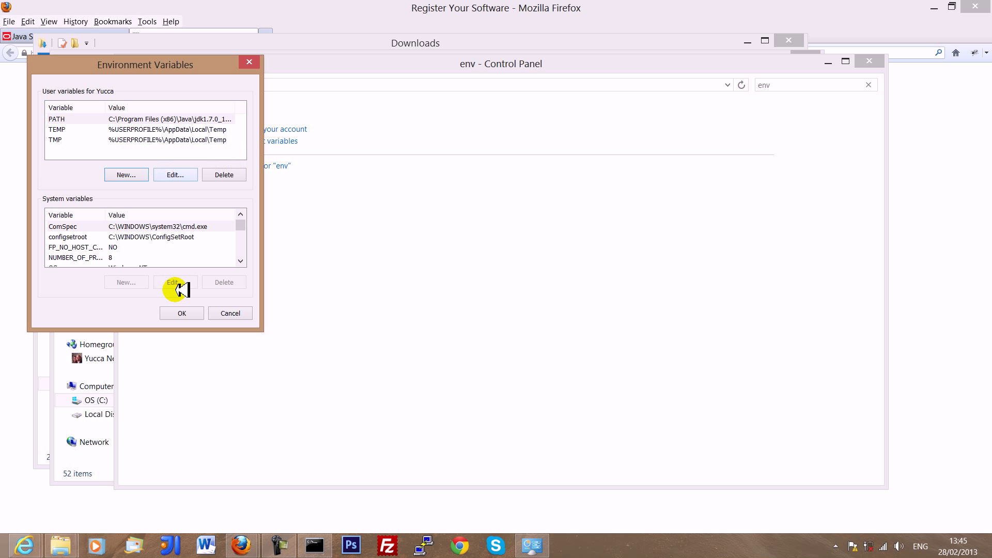
# - Create a user variable named JAVA_HOME with the value C:\Program Files (x86)\Java\jdk1.7.0_15 and save the environment variables
pyautogui.click(140, 176)
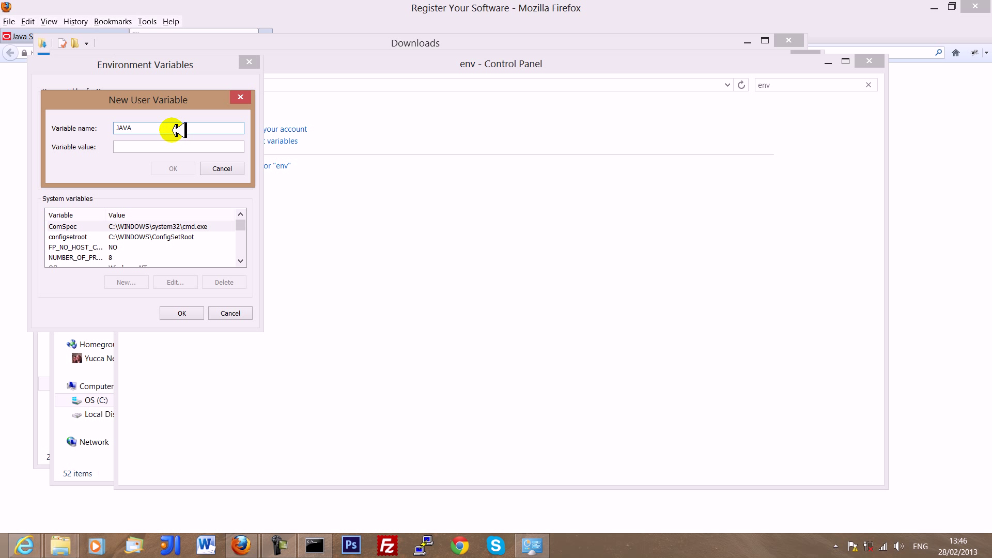
pyautogui.click(170, 150)
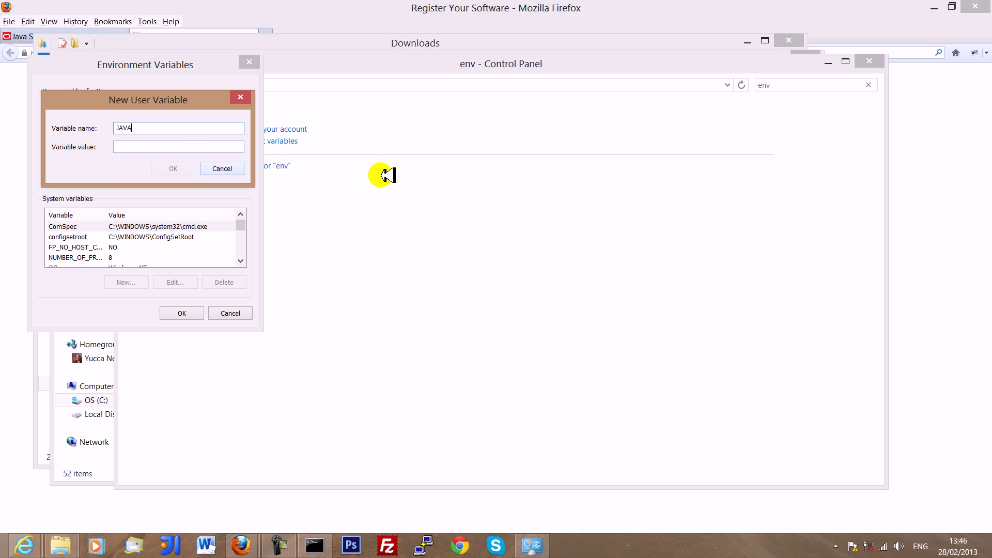
pyautogui.click(372, 200)
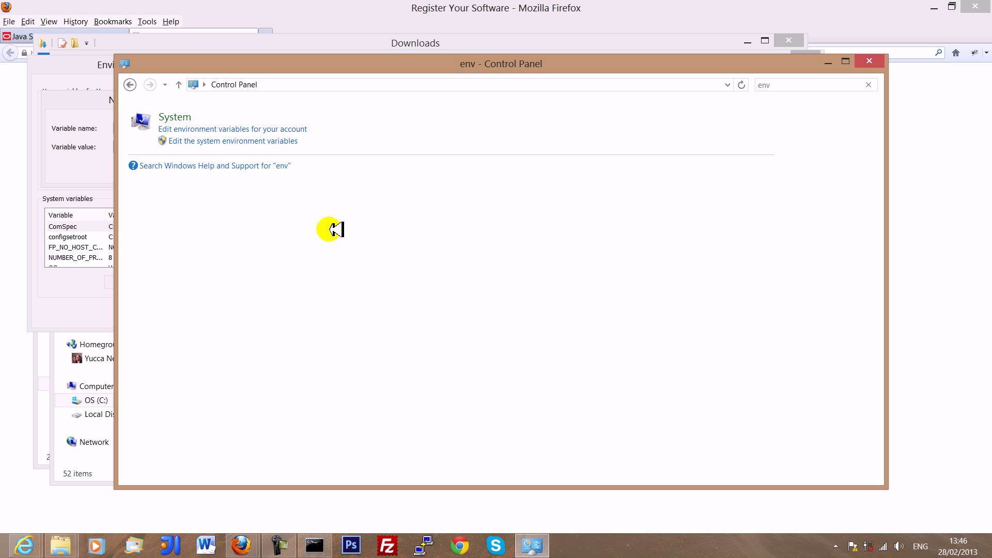
pyautogui.click(102, 174)
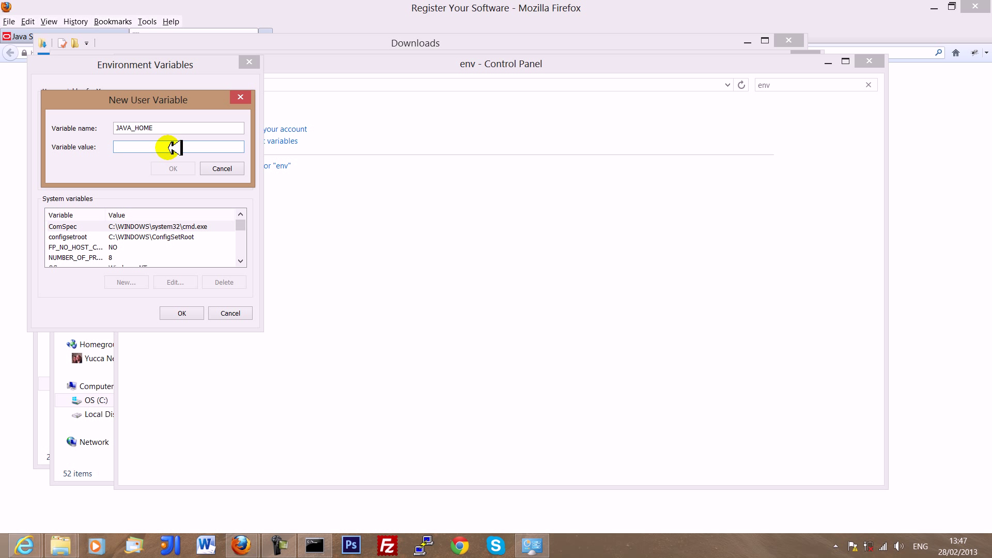
pyautogui.write('C:\\Program Files (x86)\\Java\\jdk1.7.0_15\\bin')
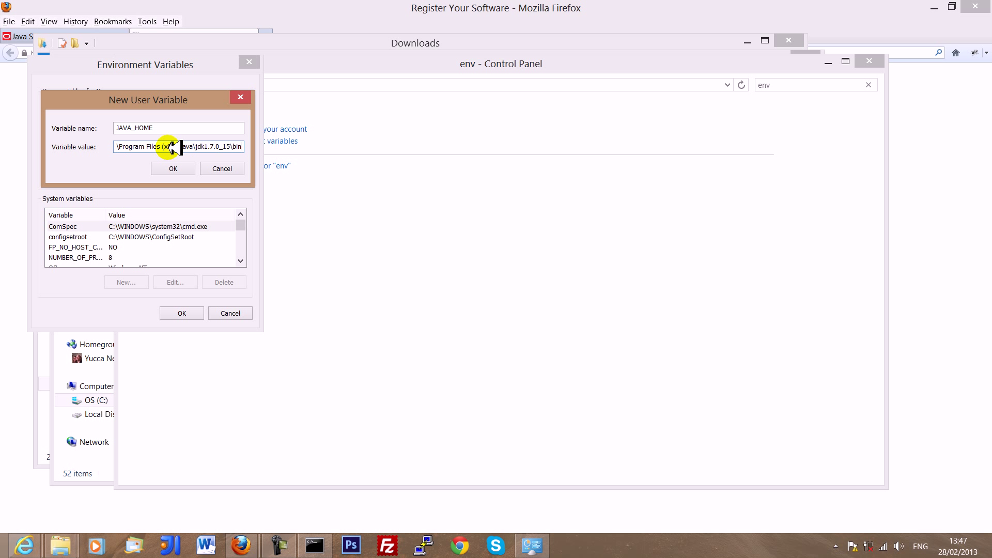
pyautogui.press('BackSpace')
pyautogui.press('BackSpace')
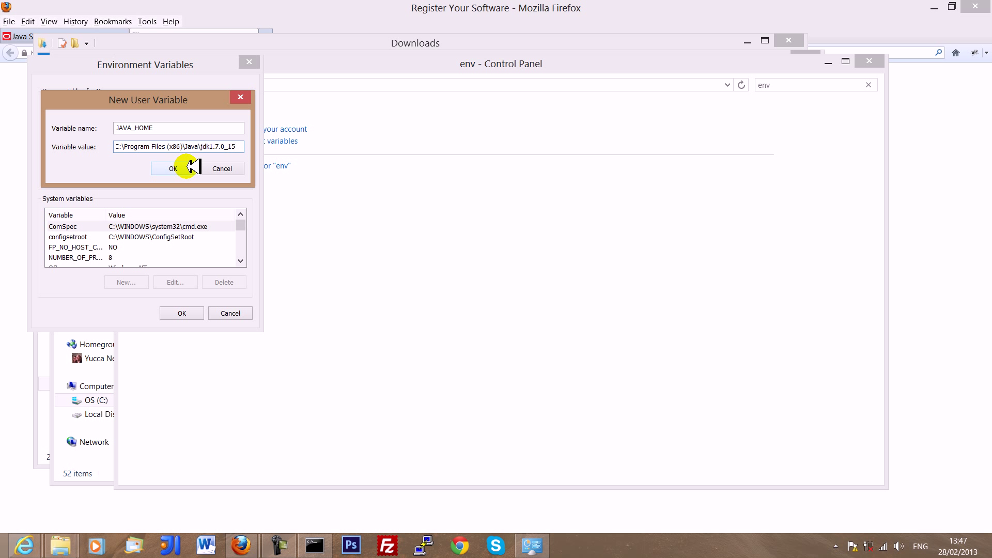
pyautogui.click(187, 168)
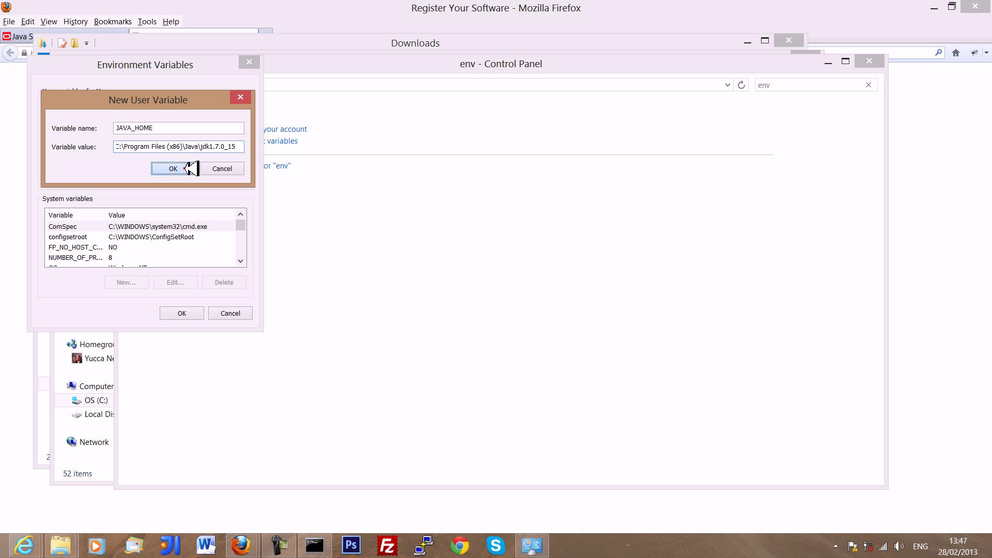
pyautogui.click(182, 313)
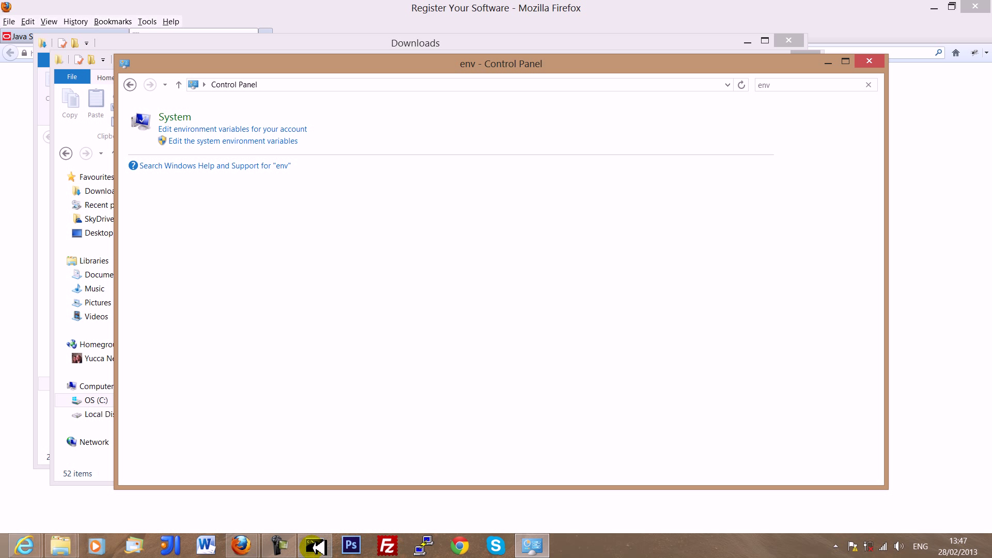
# - Switch to the open Command Prompt, run java -version in it and close that window
pyautogui.click(316, 545)
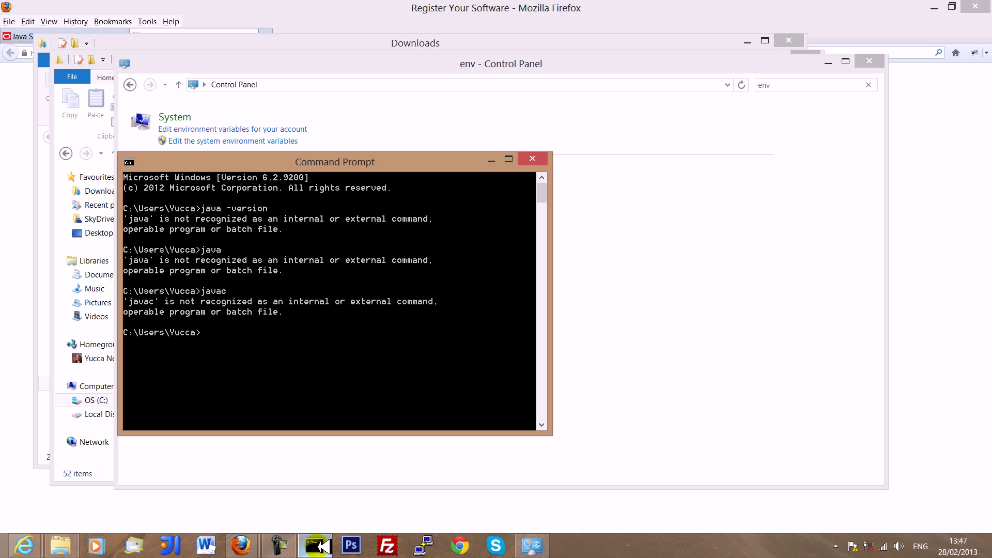
pyautogui.write('java -version')
pyautogui.press('Return')
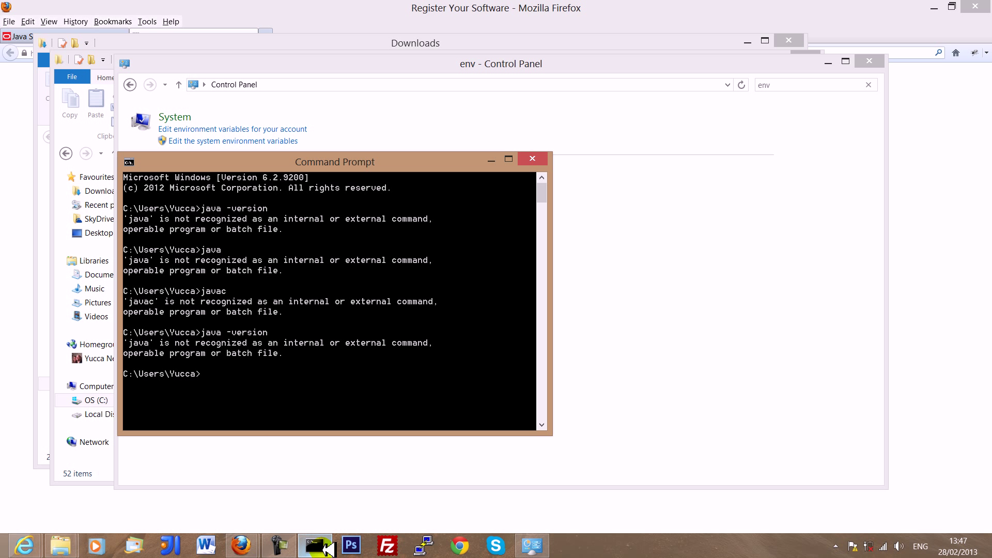
pyautogui.click(537, 157)
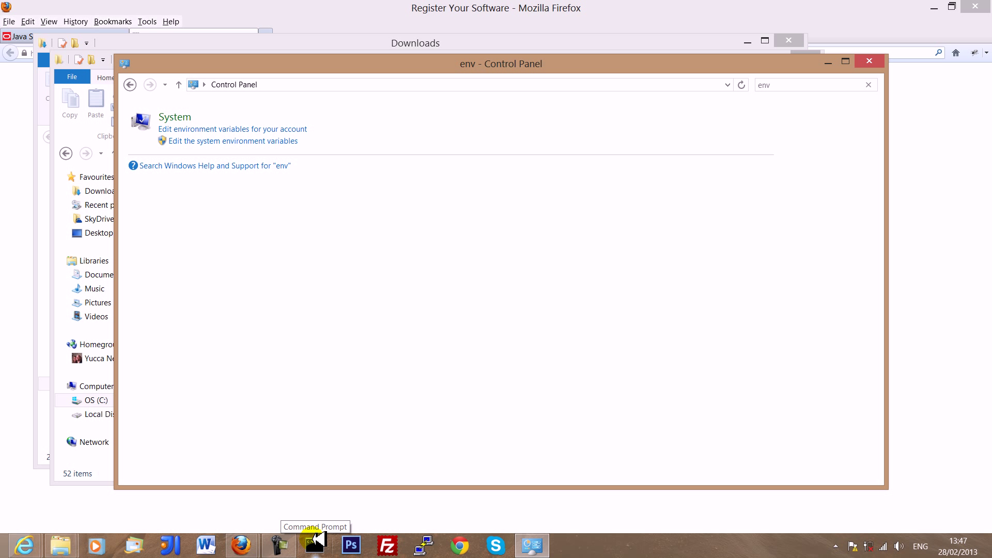
# - Open a new Command Prompt with cmd.exe and run java -version and javac -version to test the installation
pyautogui.press('super+r')
pyautogui.write('c')
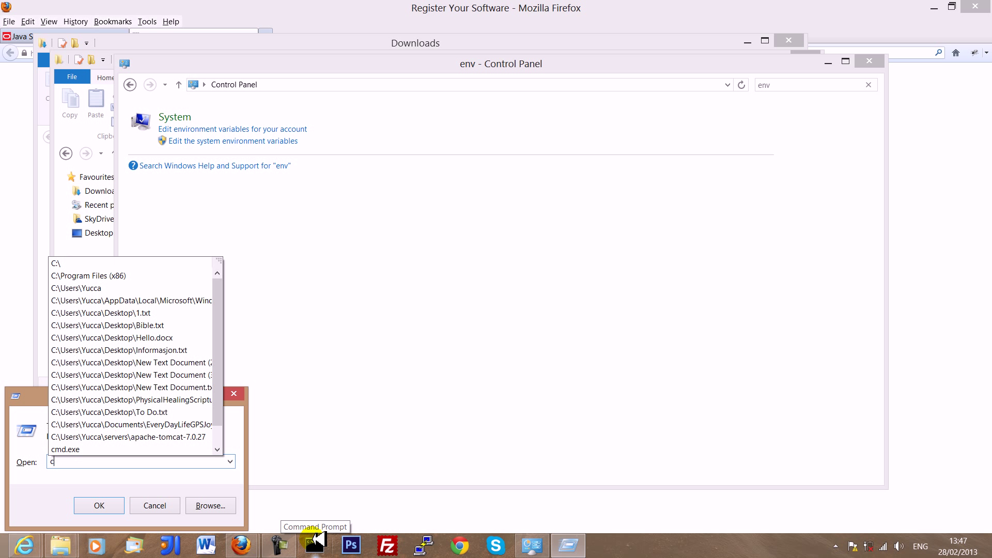
pyautogui.write('md')
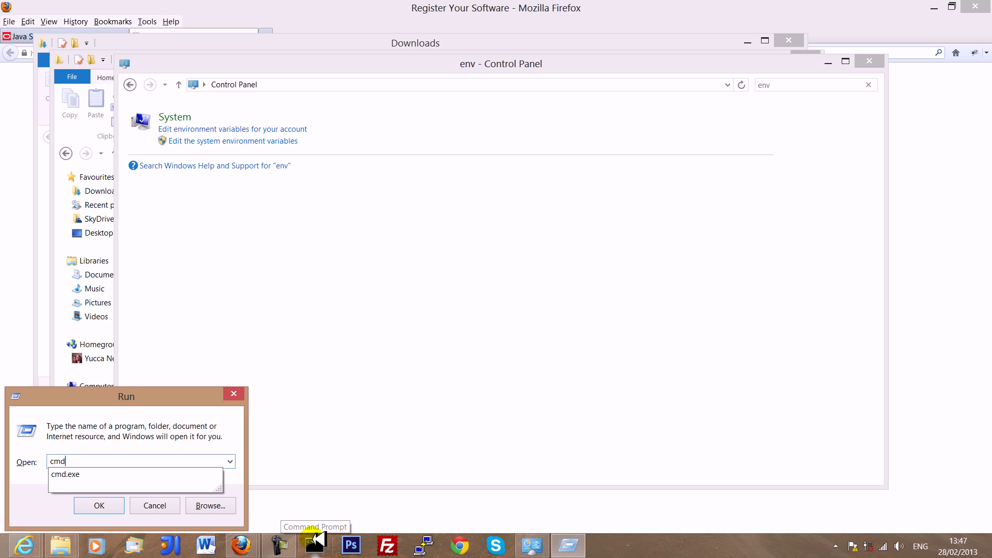
pyautogui.press('Down')
pyautogui.press('Return')
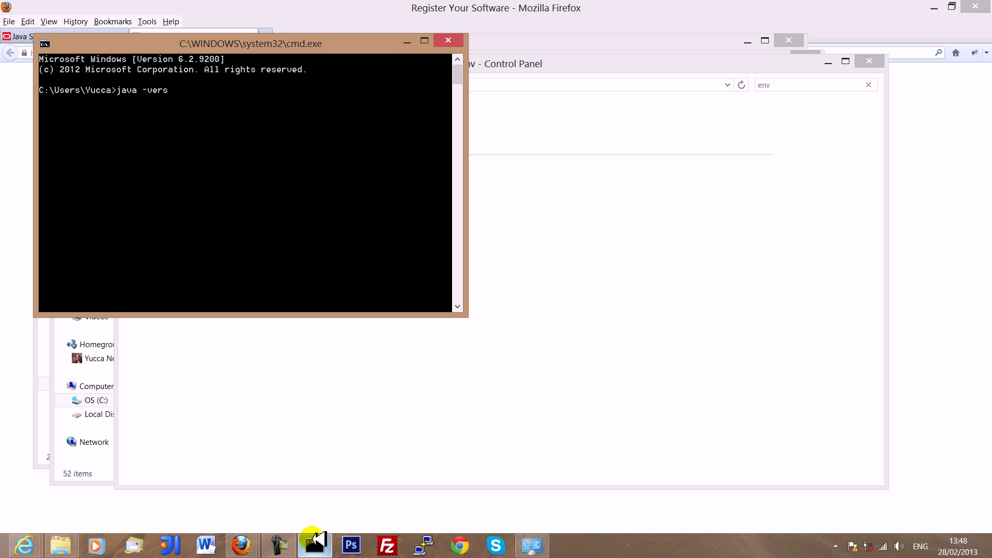
pyautogui.press('Return')
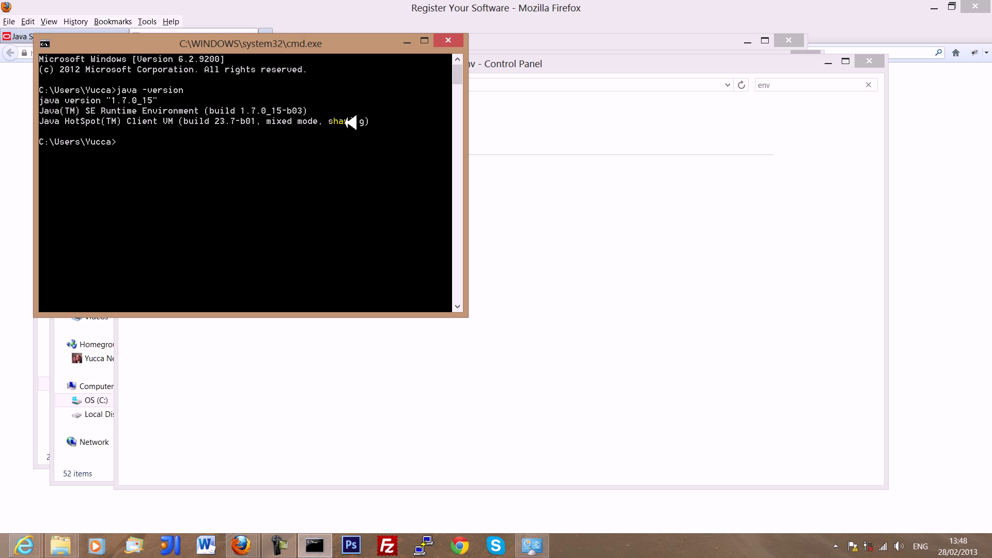
pyautogui.click(352, 145)
pyautogui.press('Return')
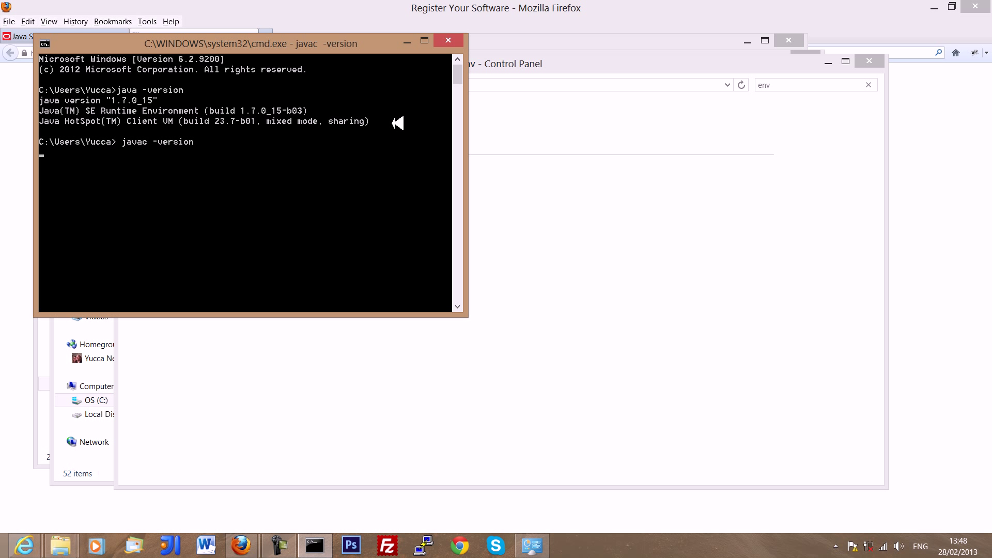